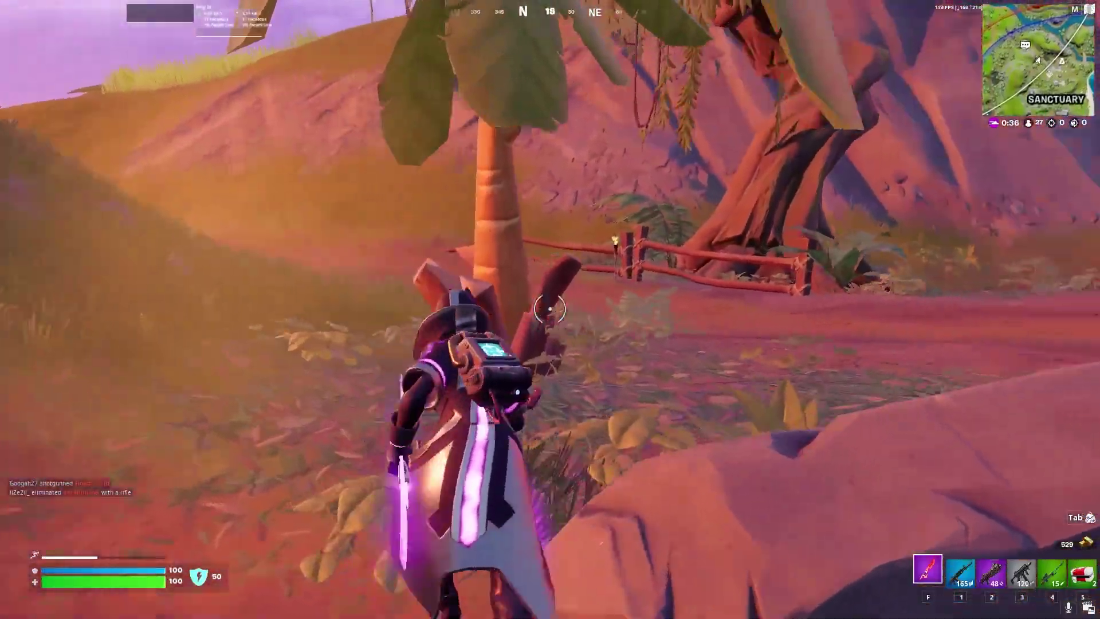
Step: Harvest the tree, then run uphill swapping to the Ranger rifle, third weapon and pickaxe
left_click(550, 310)
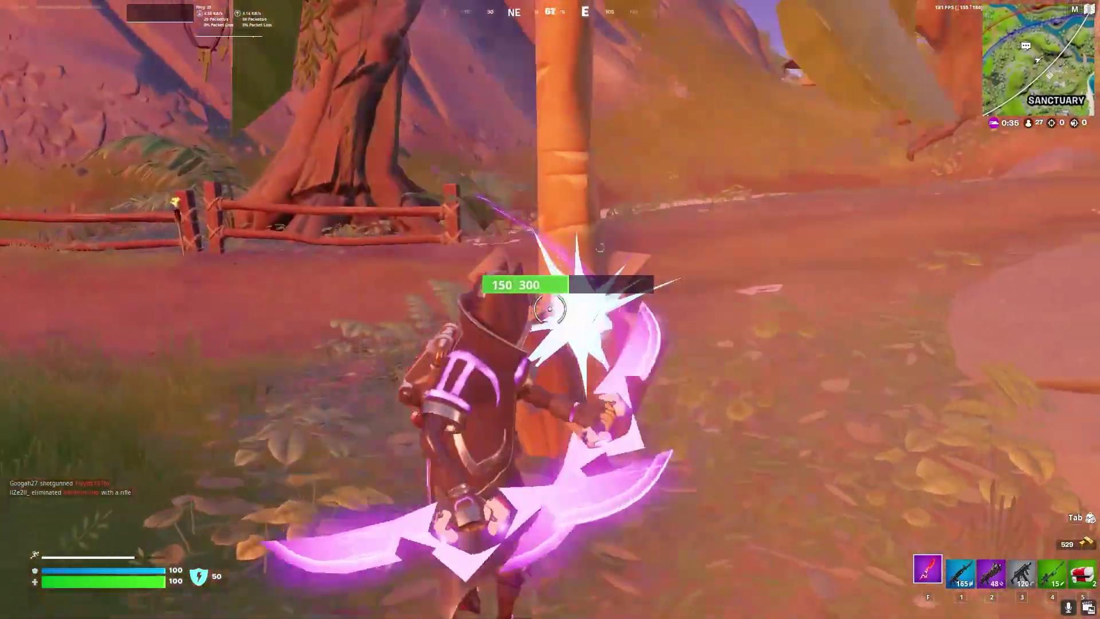
key("1")
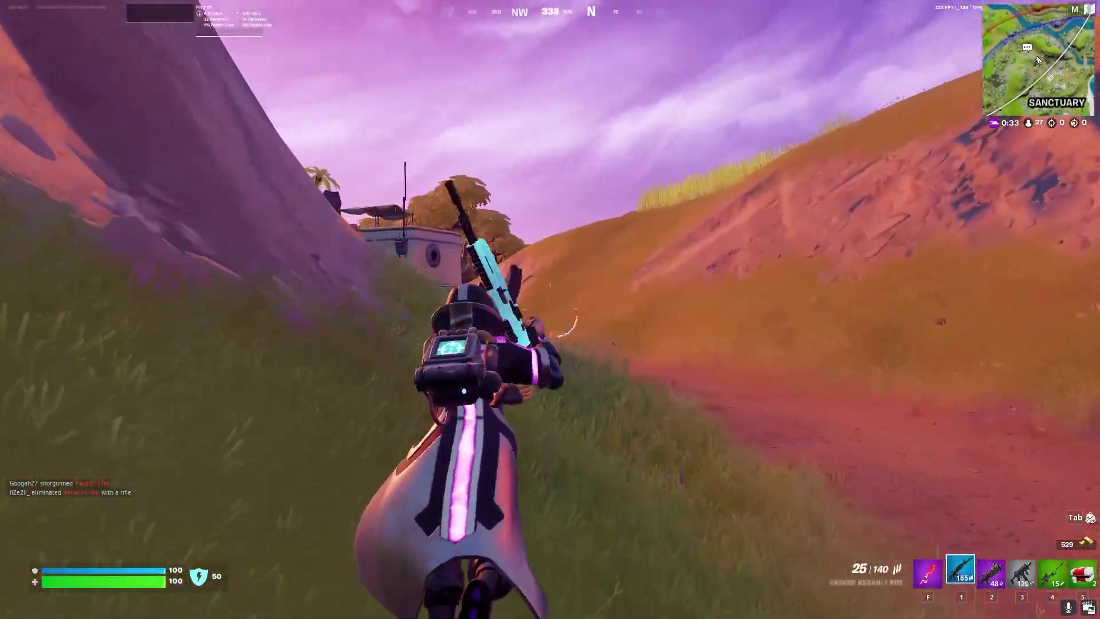
key("f")
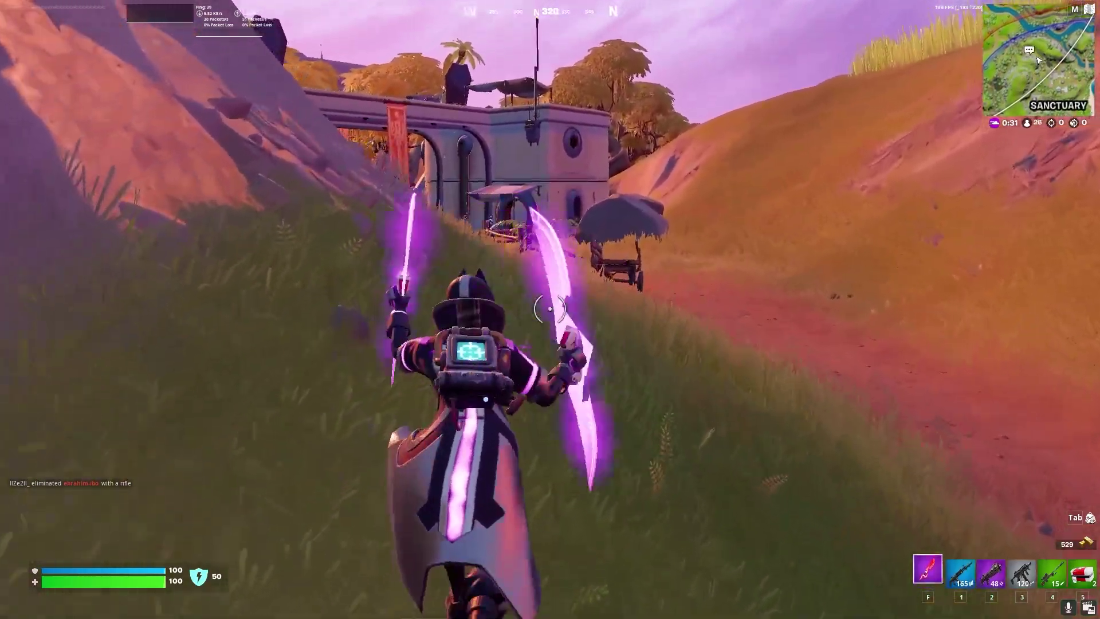
key("1")
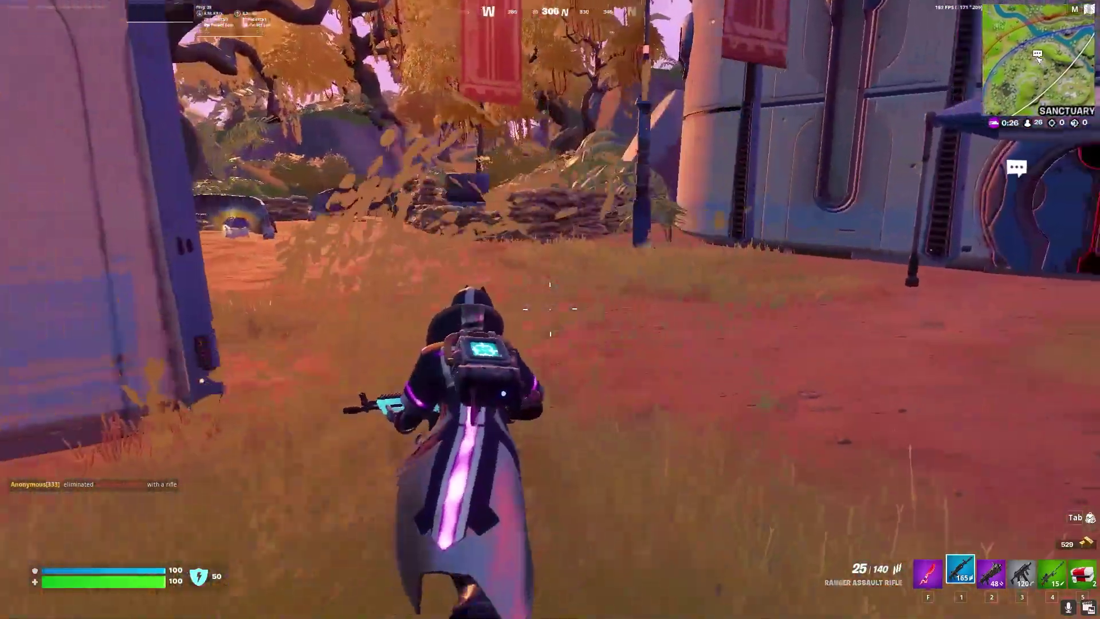
key("3")
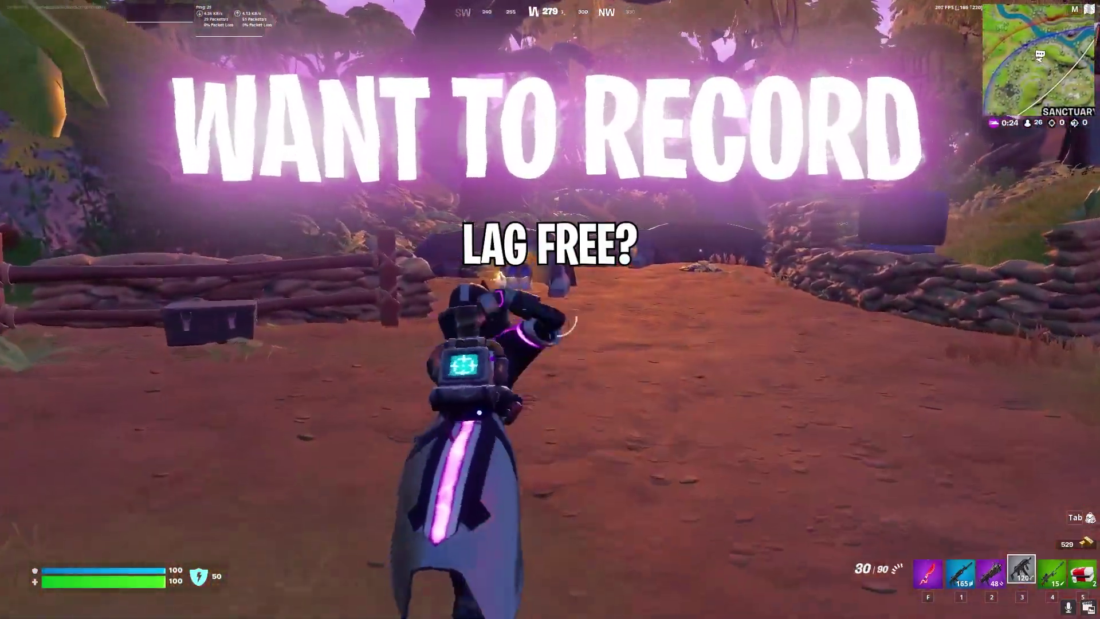
key("f")
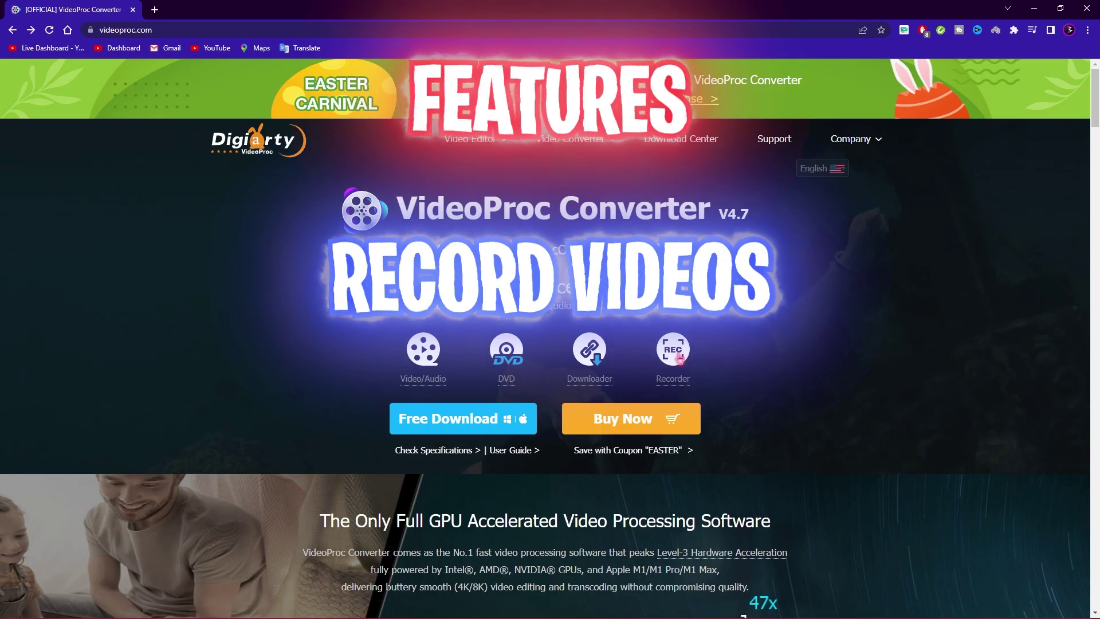
scroll(722, 309, "down", 4)
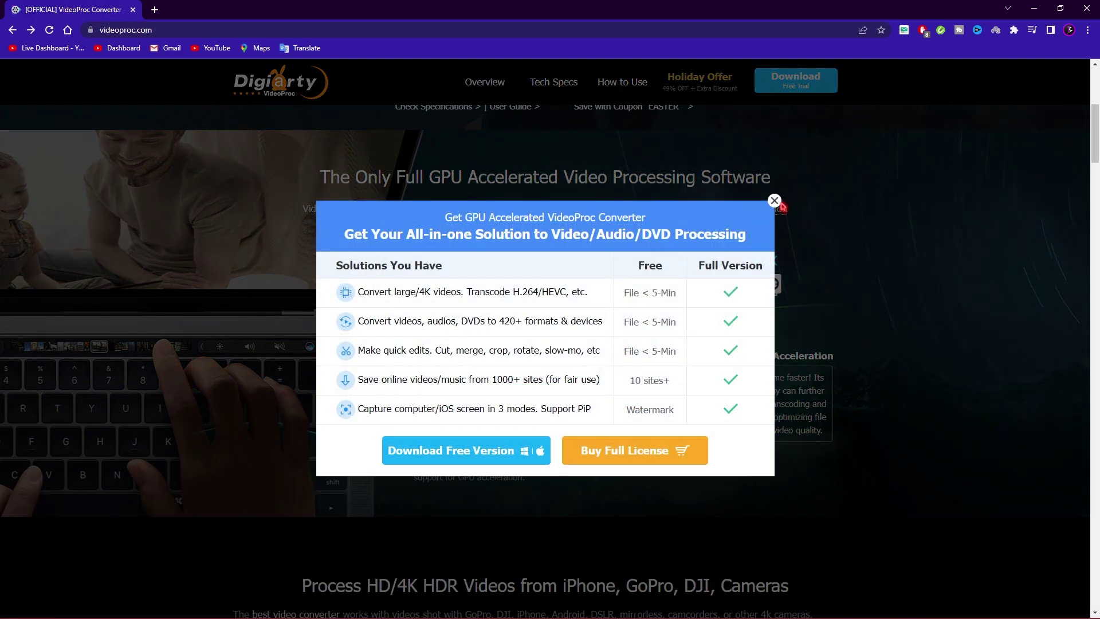
Step: Close the version-comparison popup on videoproc.com and minimize Chrome
left_click(775, 201)
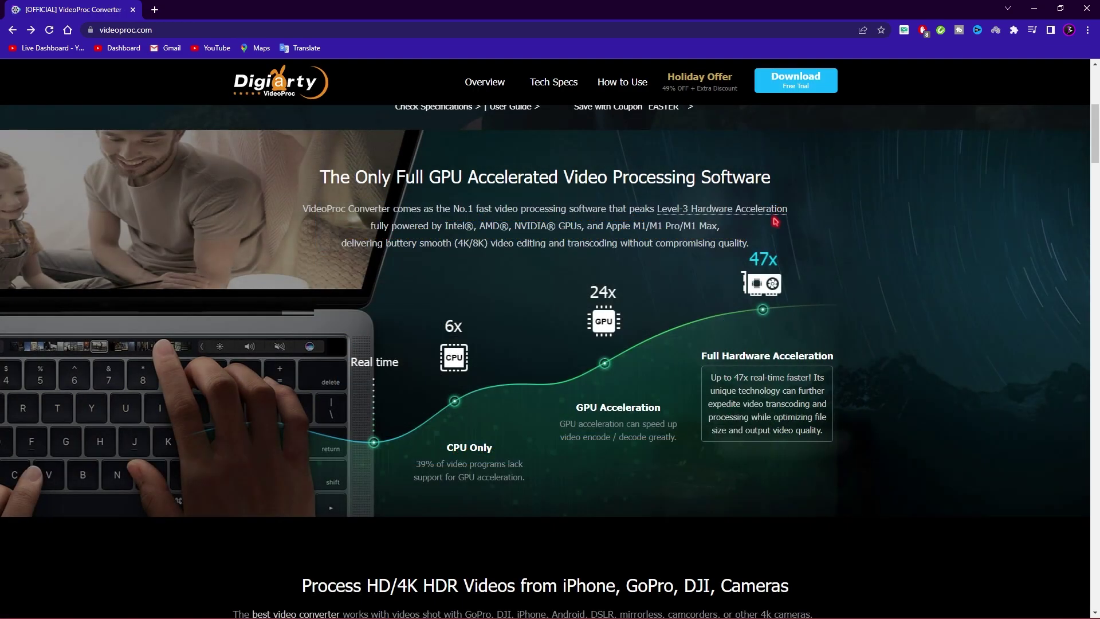
scroll(677, 274, "up", 5)
left_click(1036, 9)
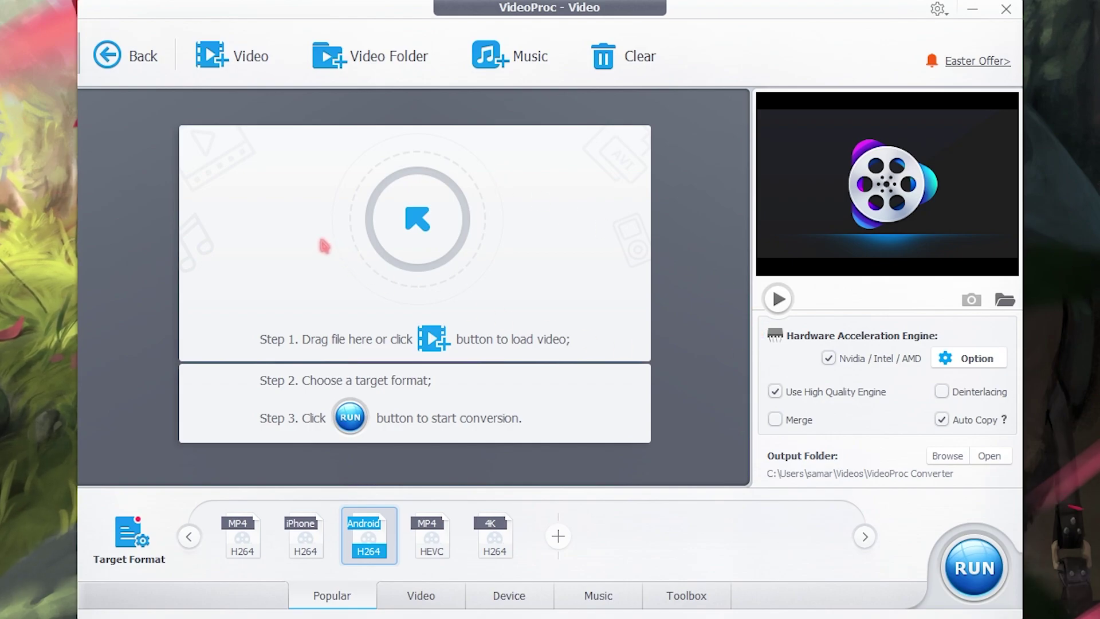
Step: Browse Y:\Recordings from + Video and cancel without loading a file
left_click(251, 68)
scroll(423, 369, "down", 3)
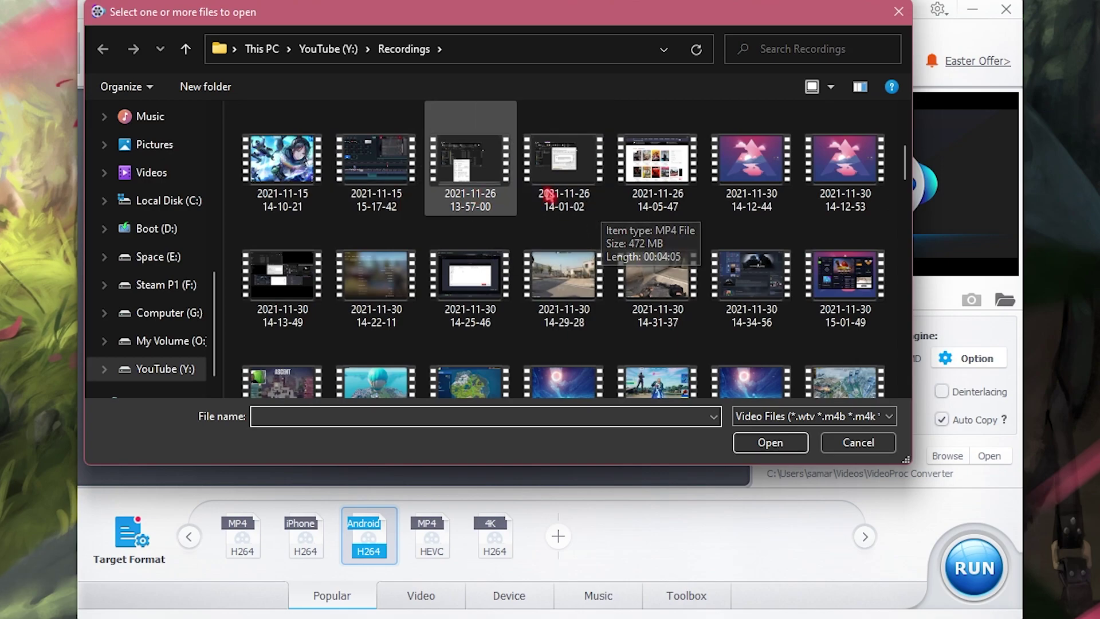
left_click(899, 12)
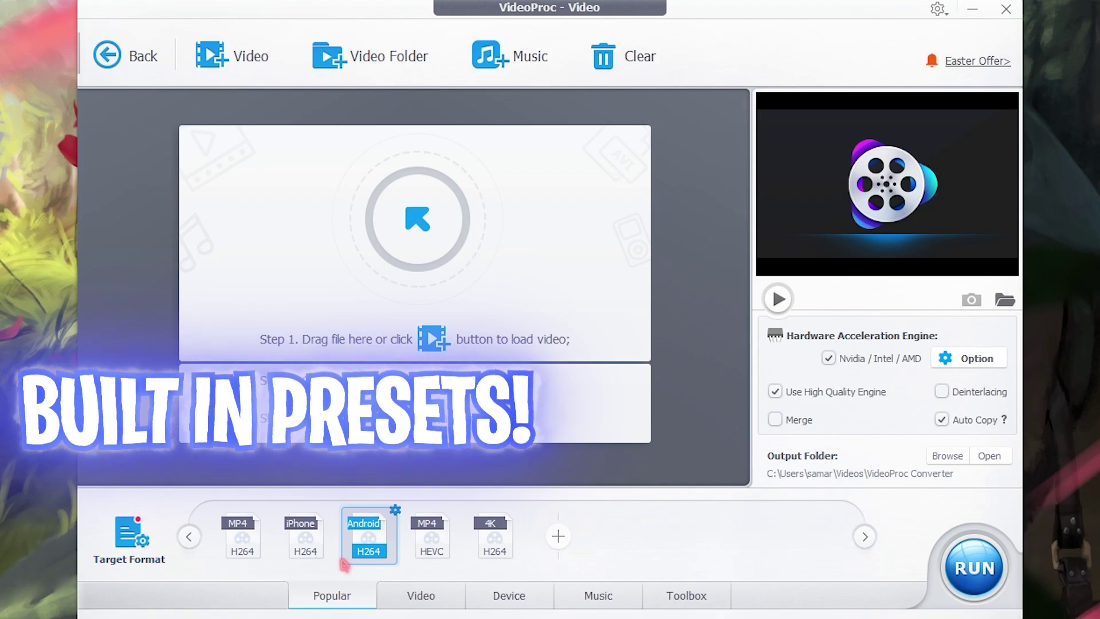
mouse_move(684, 534)
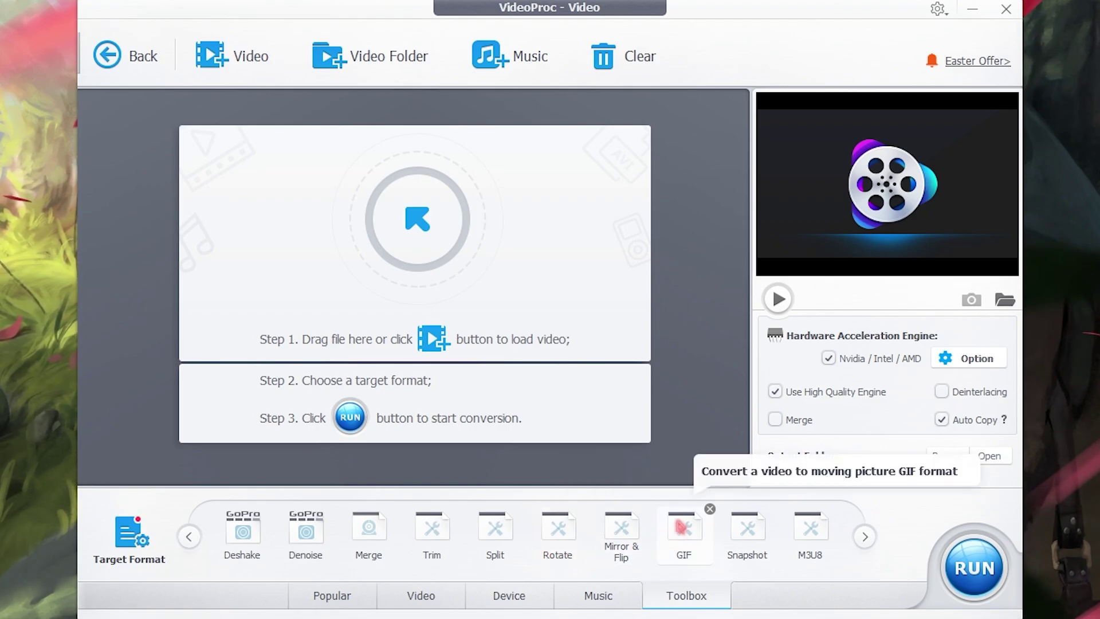
scroll(684, 527, "down", 5)
Step: Browse the Toolbox, Music (MP3, M4A) and Device presets, then go back to the launcher
left_click(189, 537)
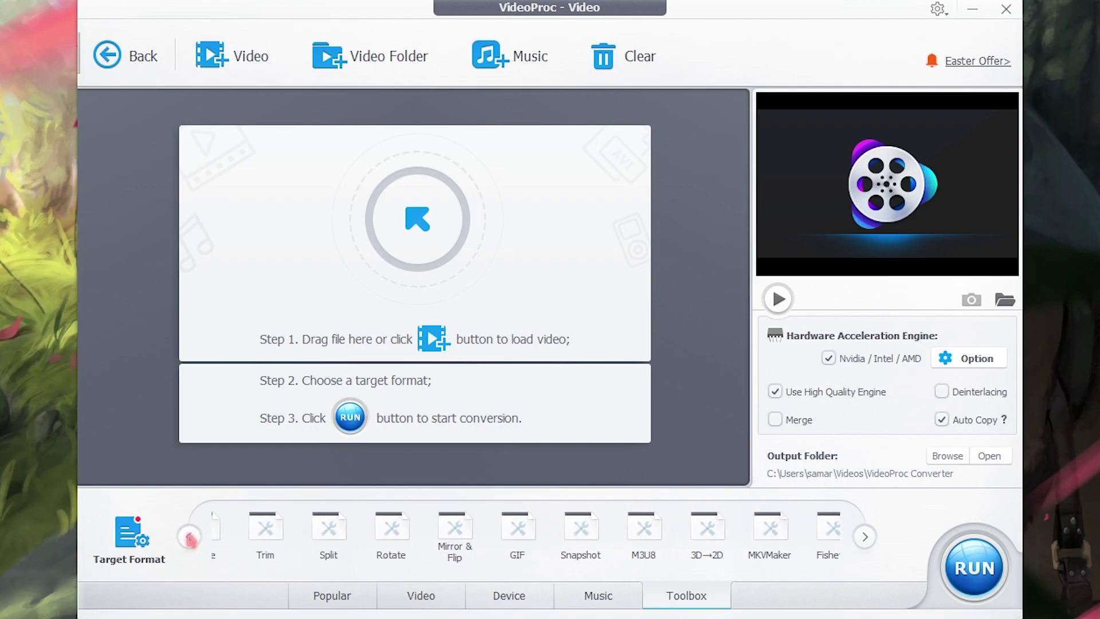
scroll(224, 537, "up", 2)
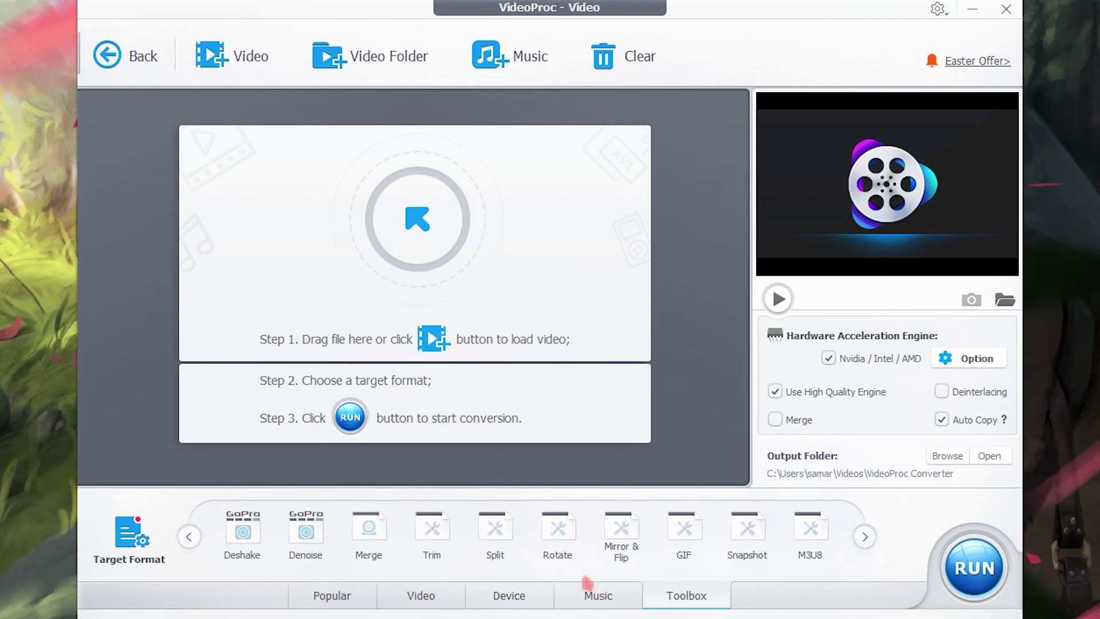
left_click(592, 595)
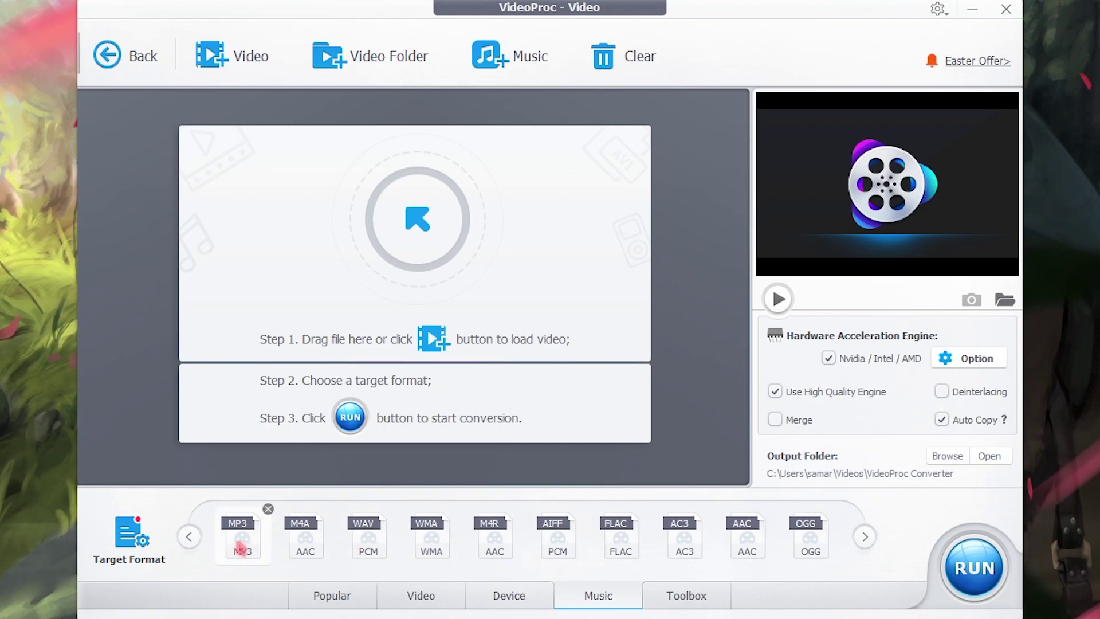
scroll(337, 559, "down", 2)
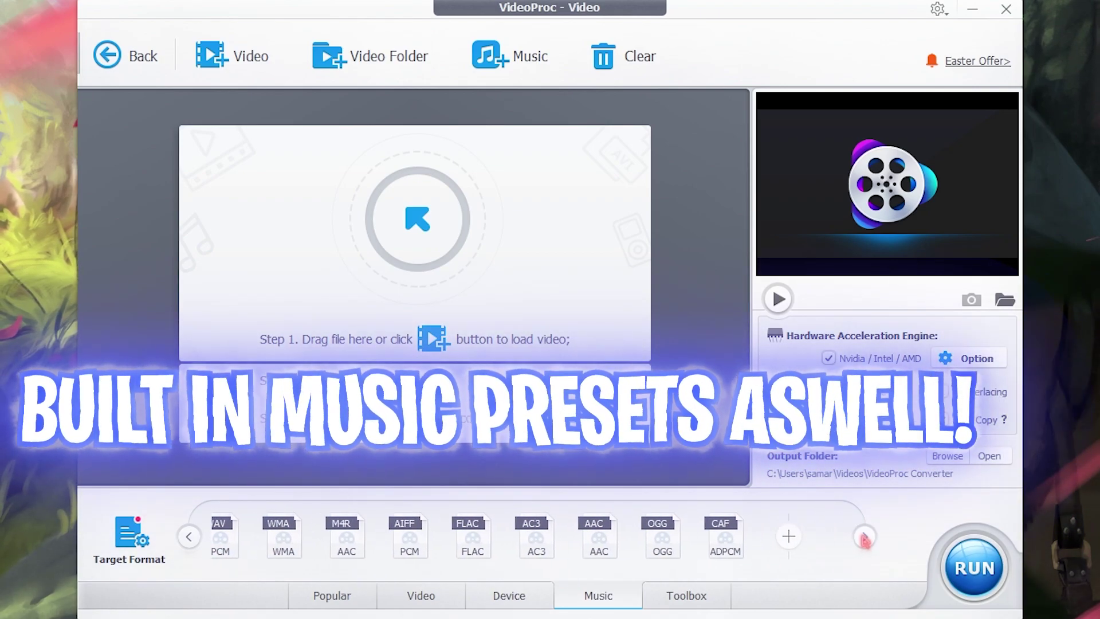
left_click(188, 536)
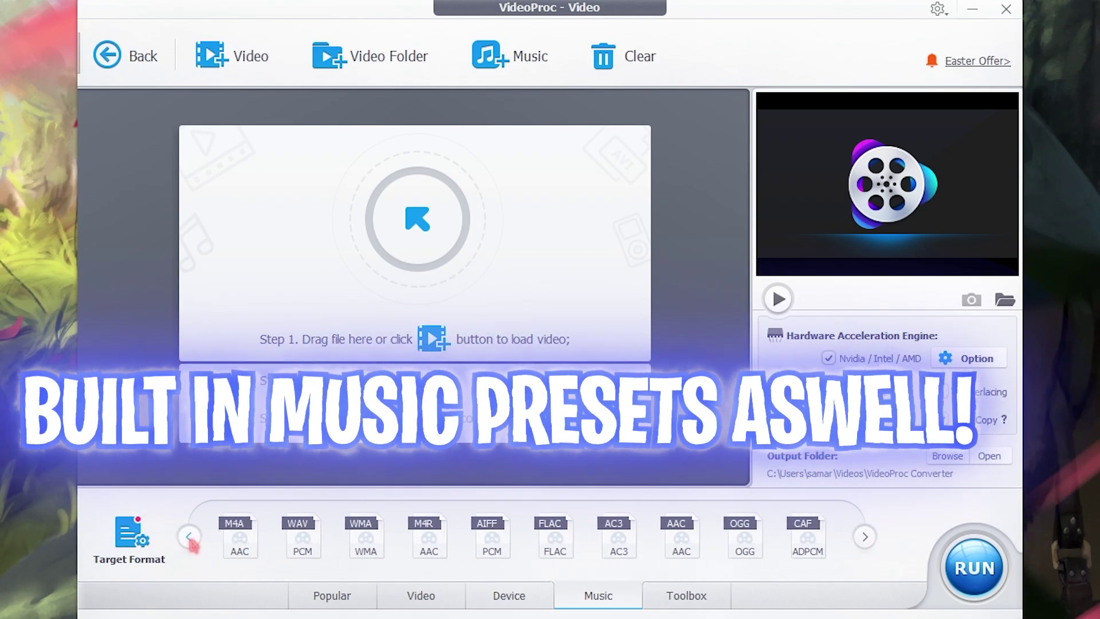
left_click(517, 598)
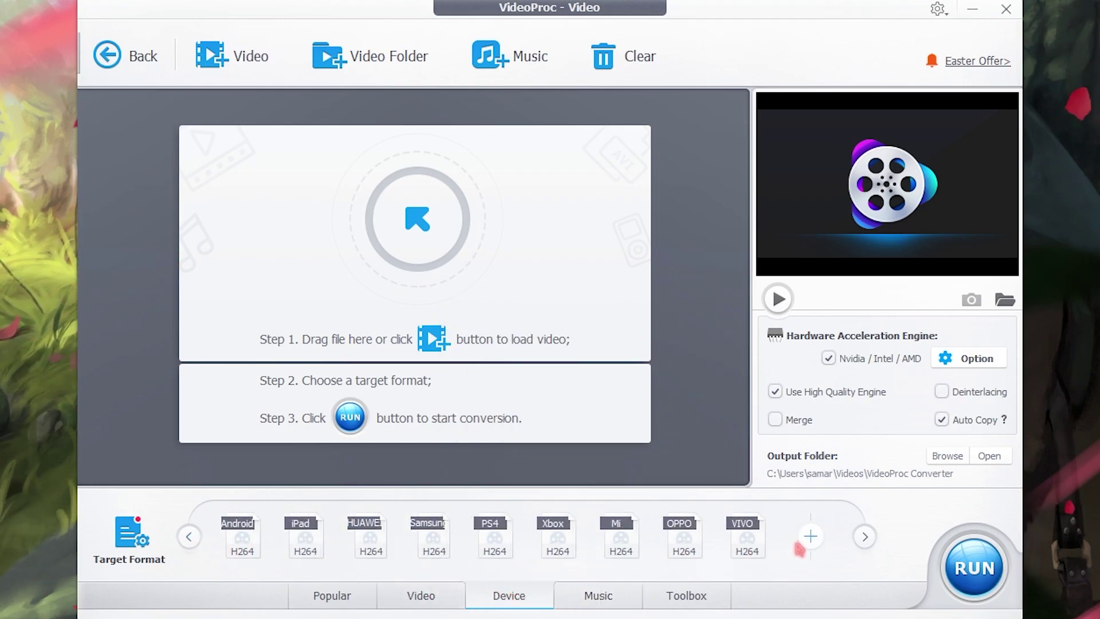
left_click(867, 537)
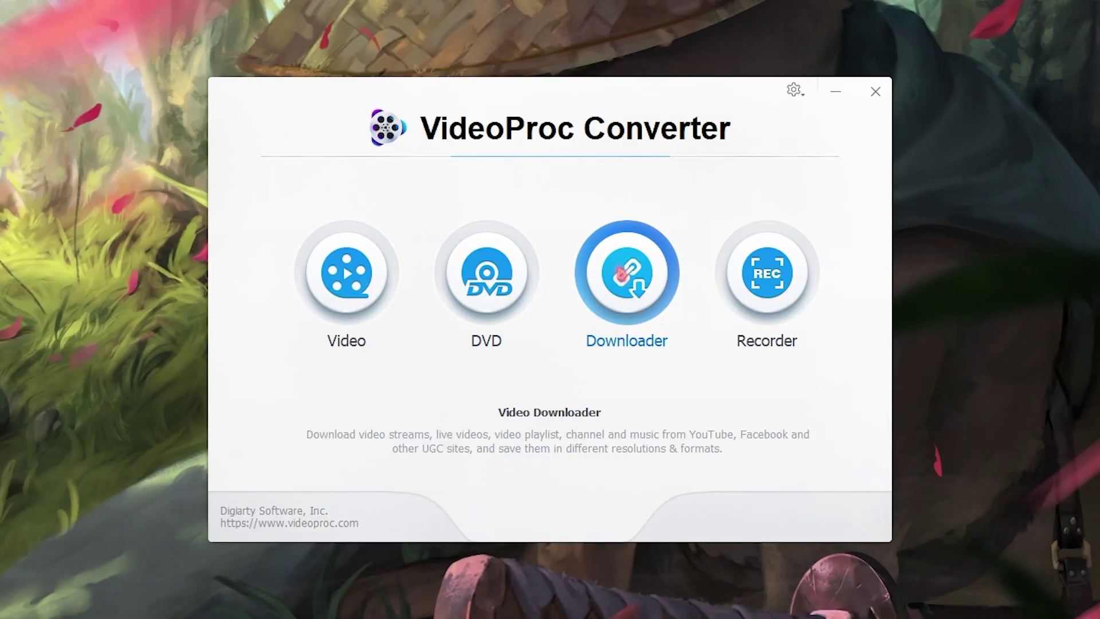
Step: Launch the Downloader from the VideoProc Converter launcher
left_click(618, 273)
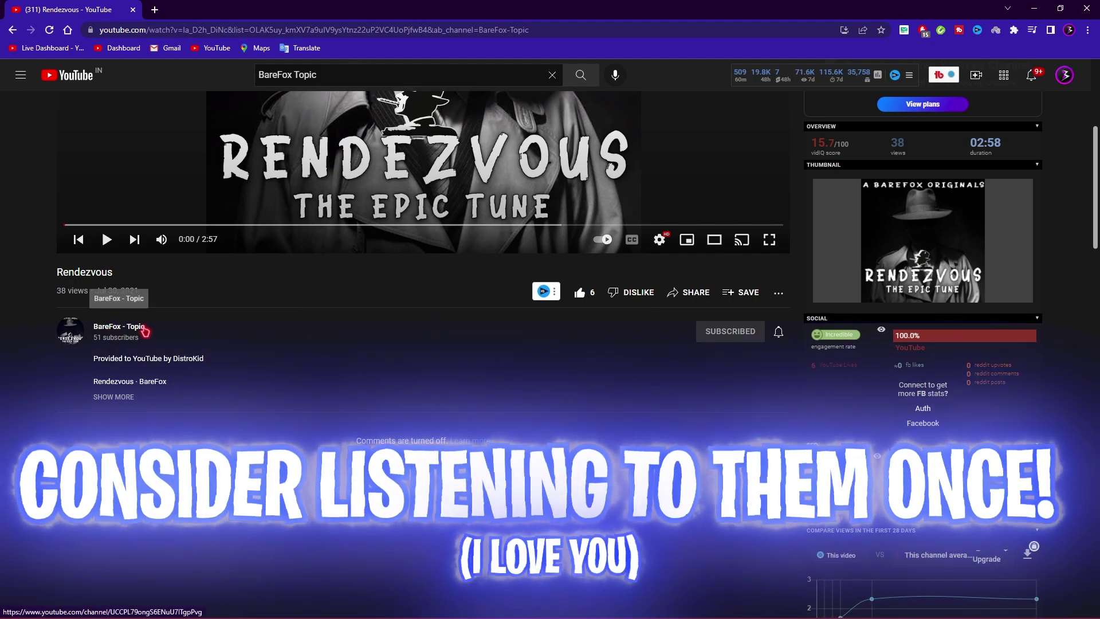
scroll(145, 331, "up", 1)
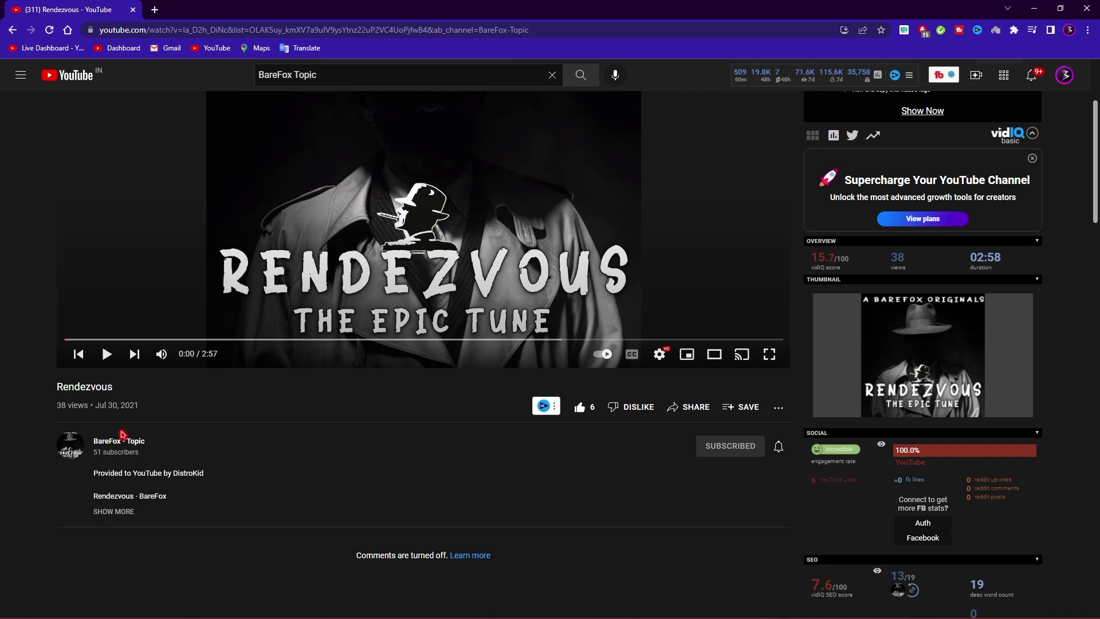
scroll(230, 446, "up", 1)
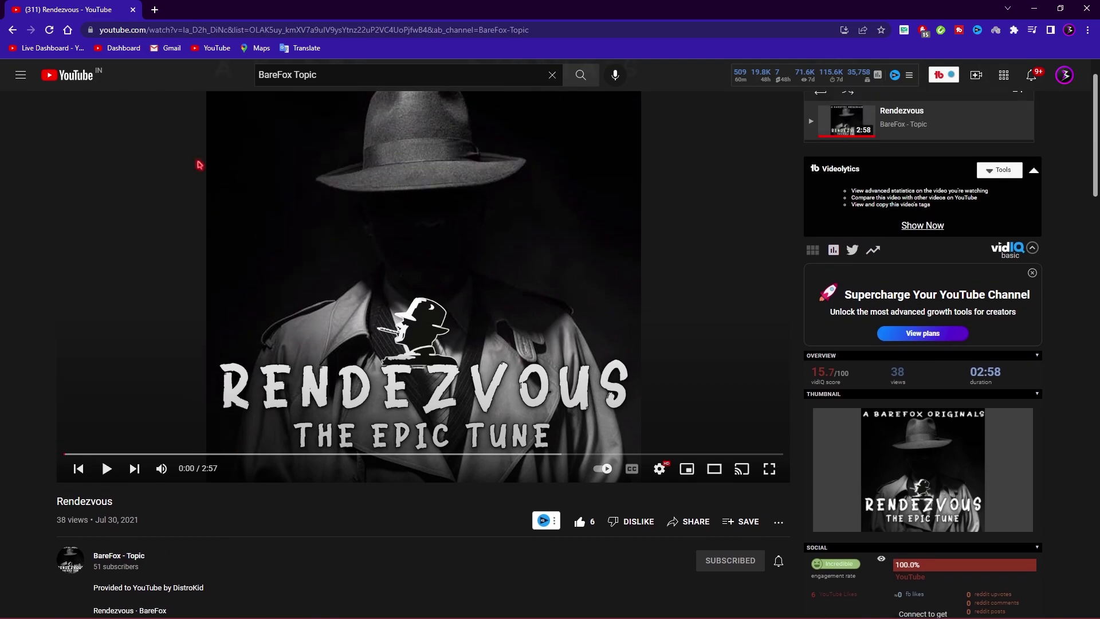
Step: Select the Rendezvous YouTube page URL in the address bar
left_click(173, 30)
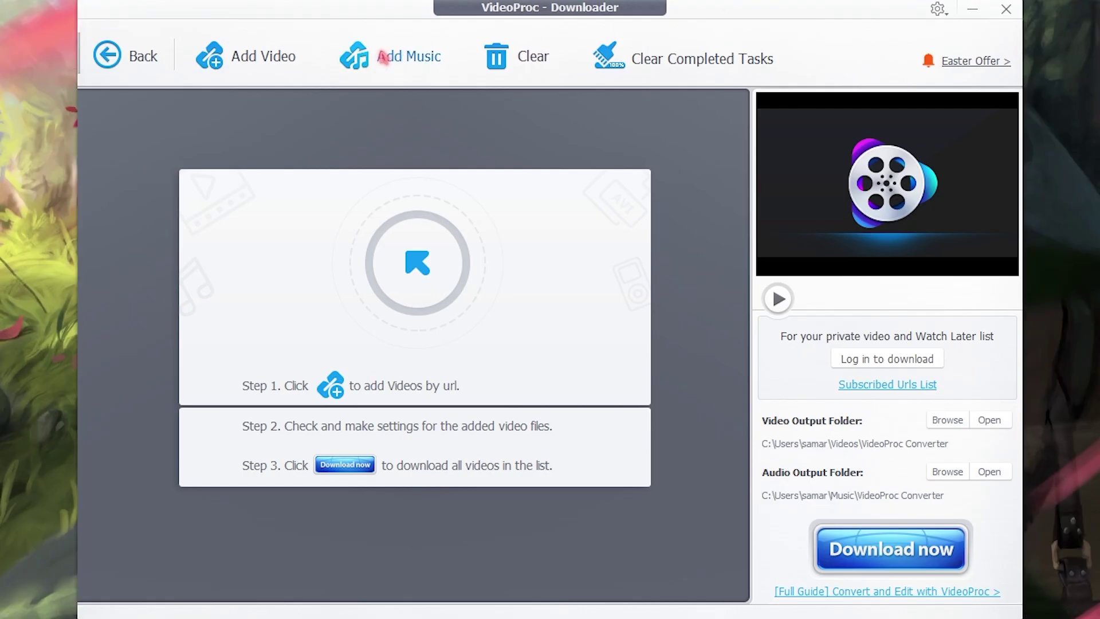
Step: Paste the Rendezvous YouTube link into the downloader and analyze it
left_click(381, 53)
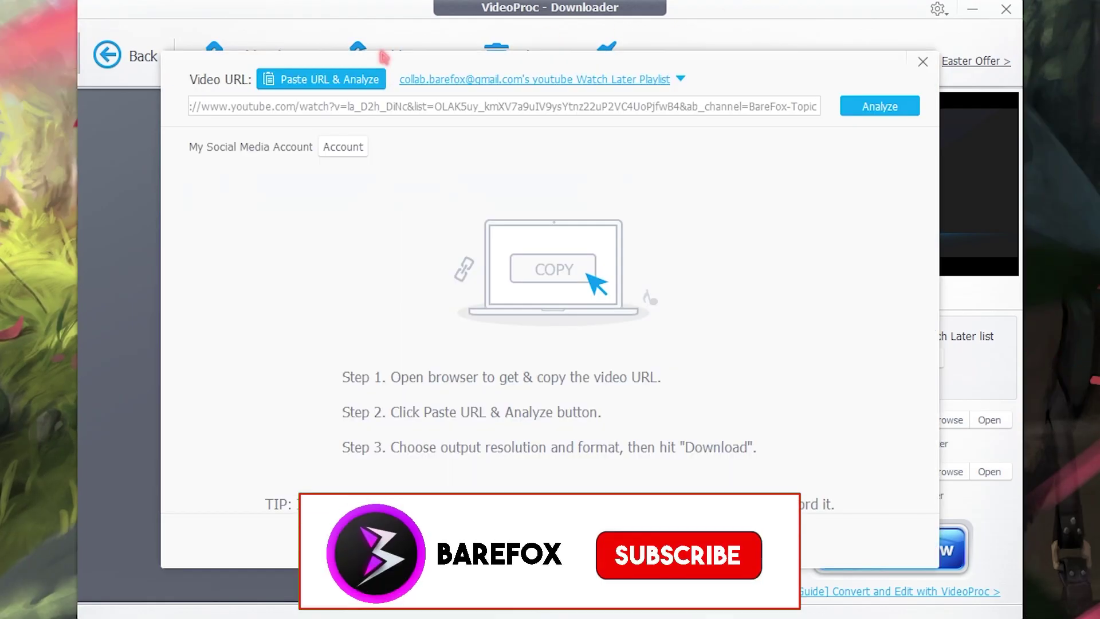
left_click(353, 106)
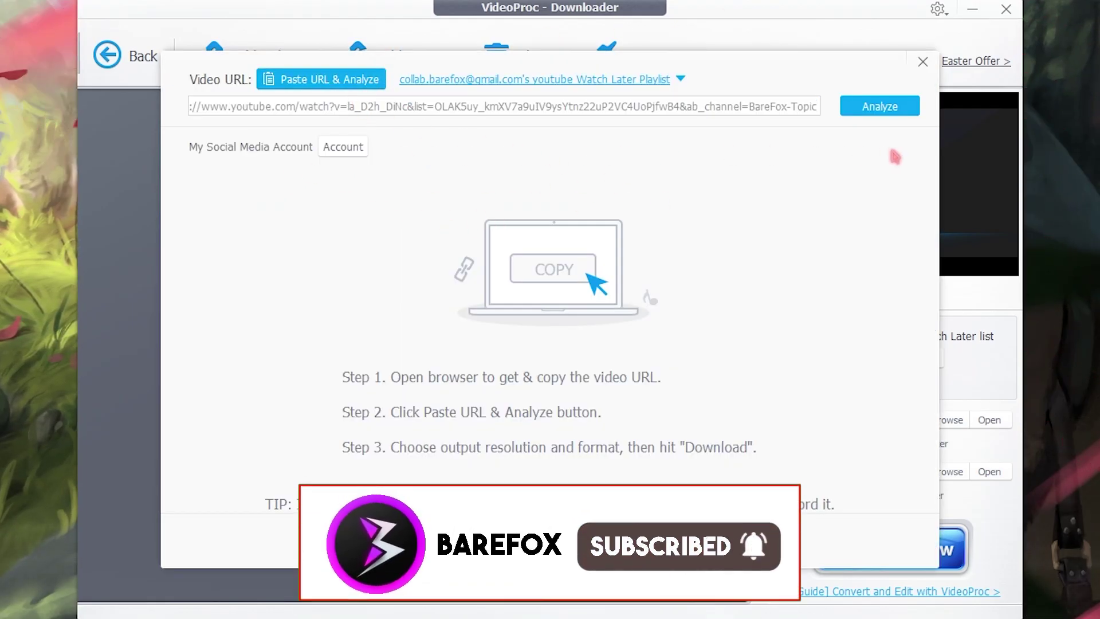
left_click(898, 107)
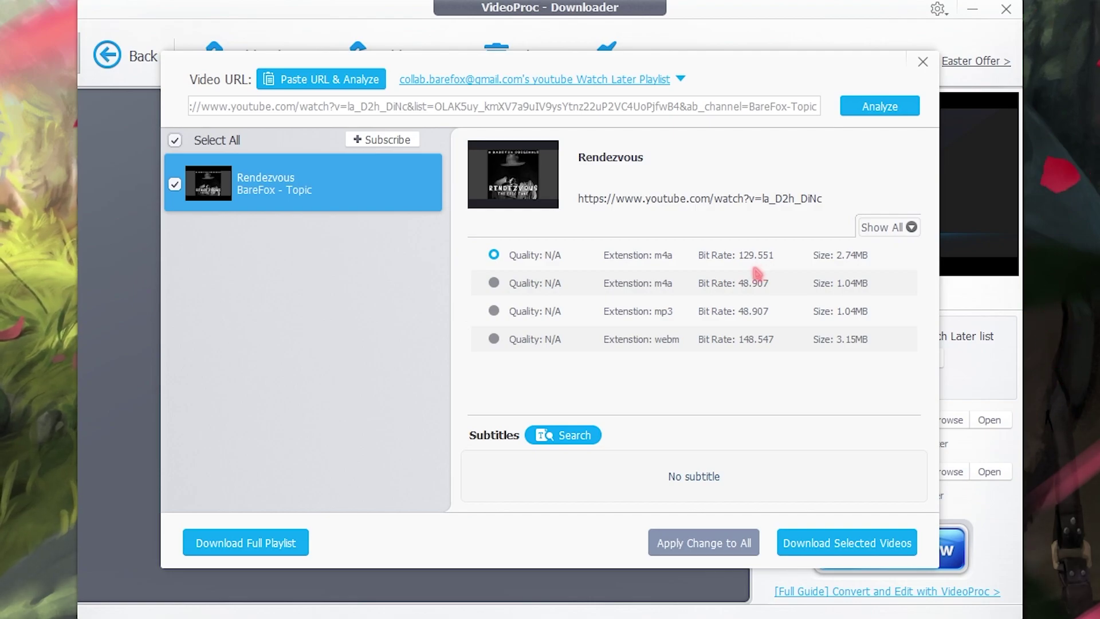
Step: Download Rendezvous as the 2.74MB M4A and open its output folder
left_click(851, 555)
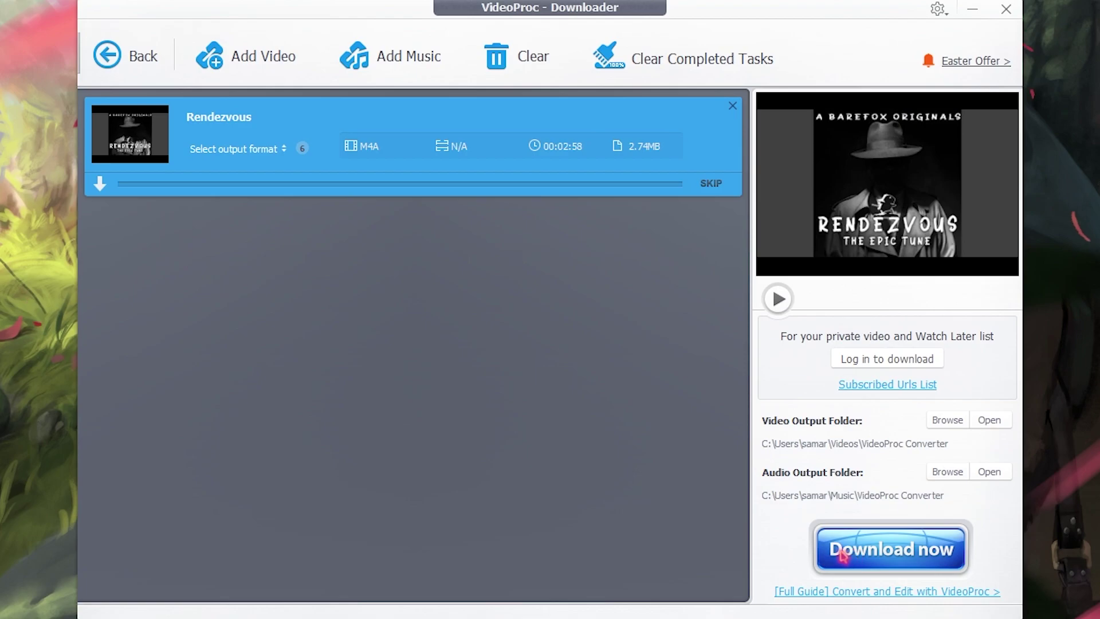
left_click(900, 557)
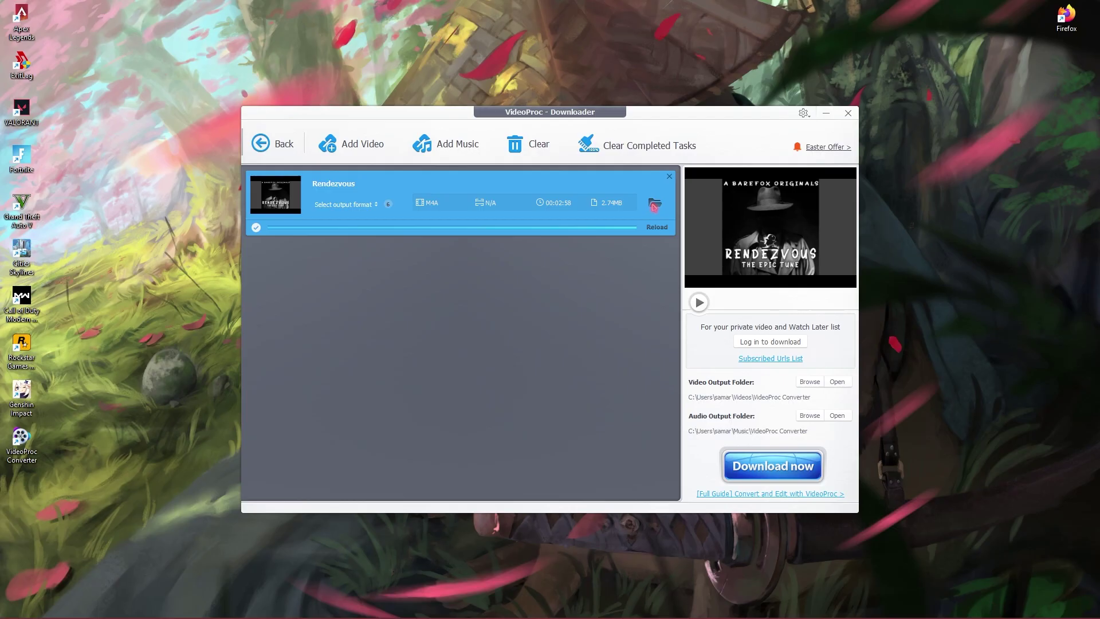
left_click(711, 147)
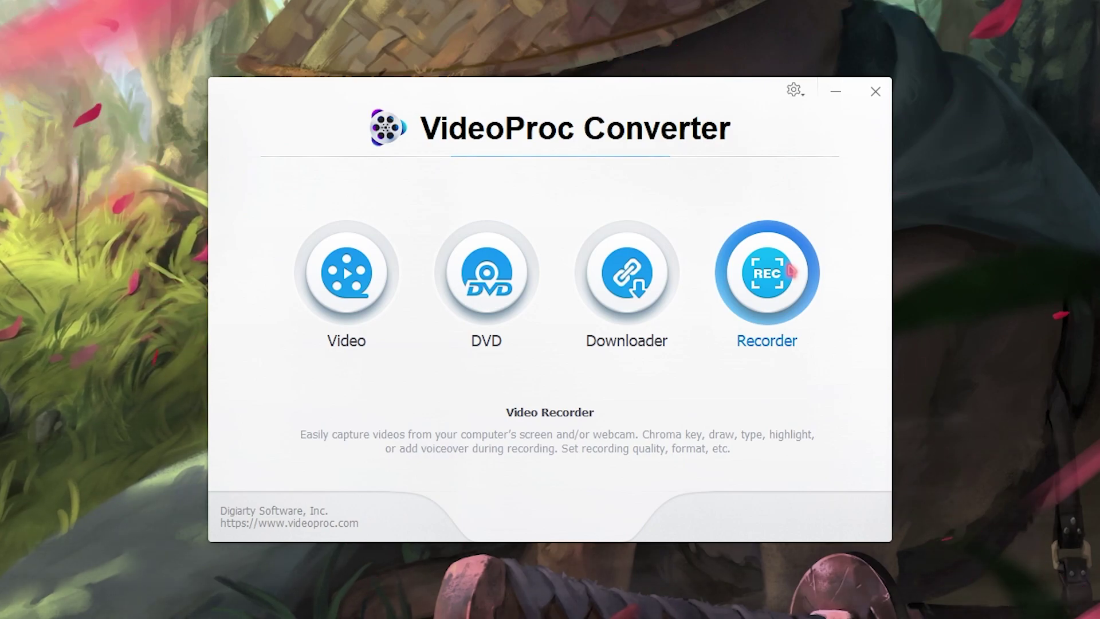
Step: Launch the Recorder from the VideoProc Converter launcher
left_click(789, 270)
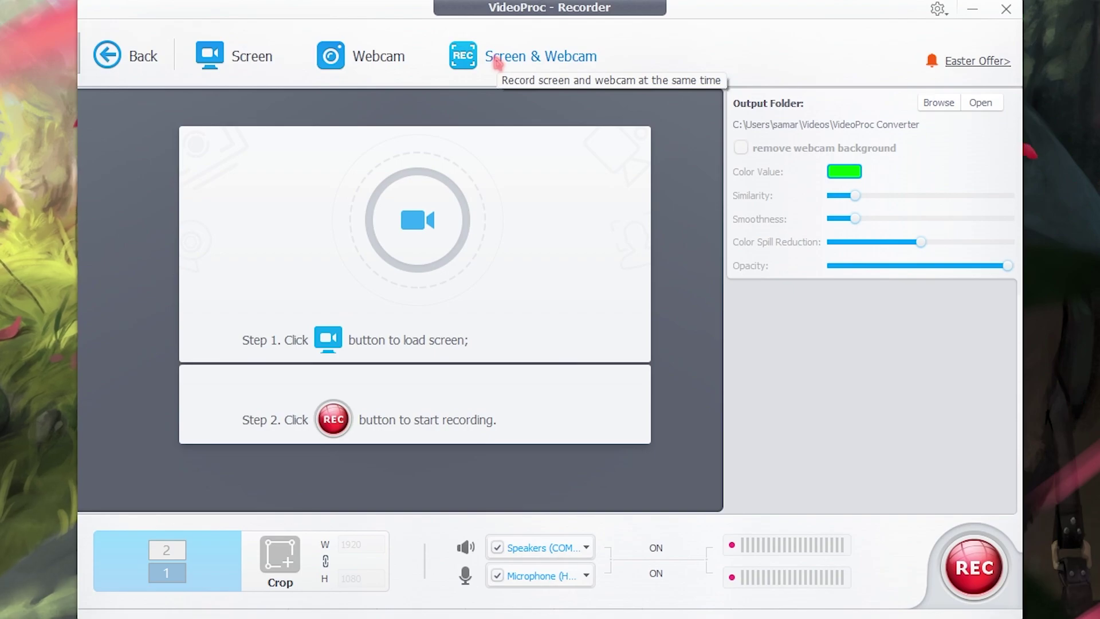
Step: Switch the recorder to Screen mode, toggling the display selector to 2 and back to 1
left_click(248, 58)
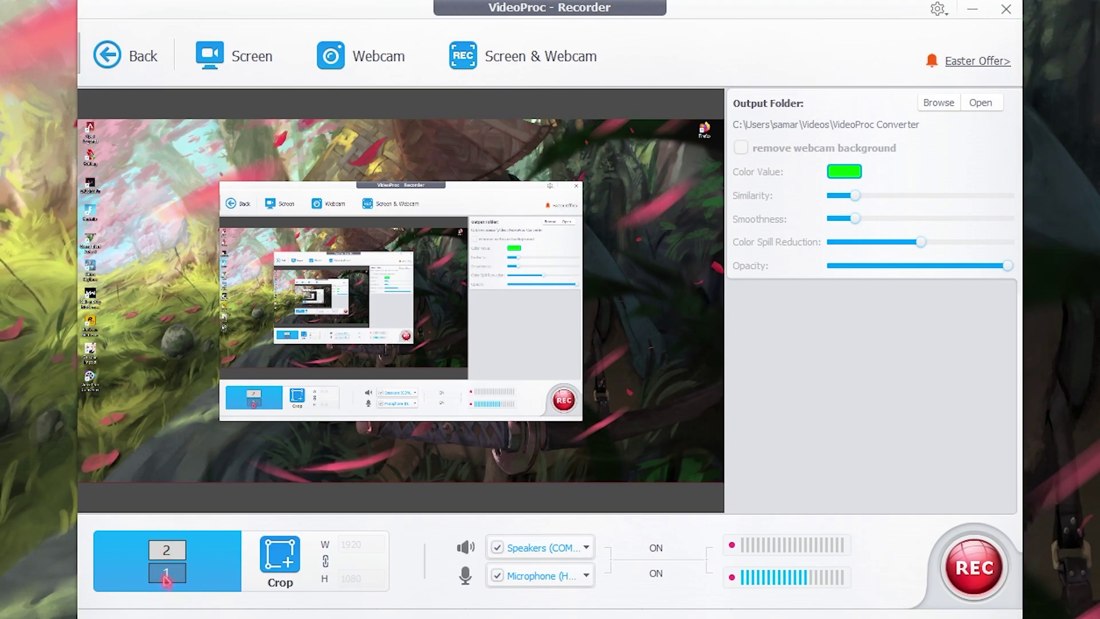
left_click(166, 576)
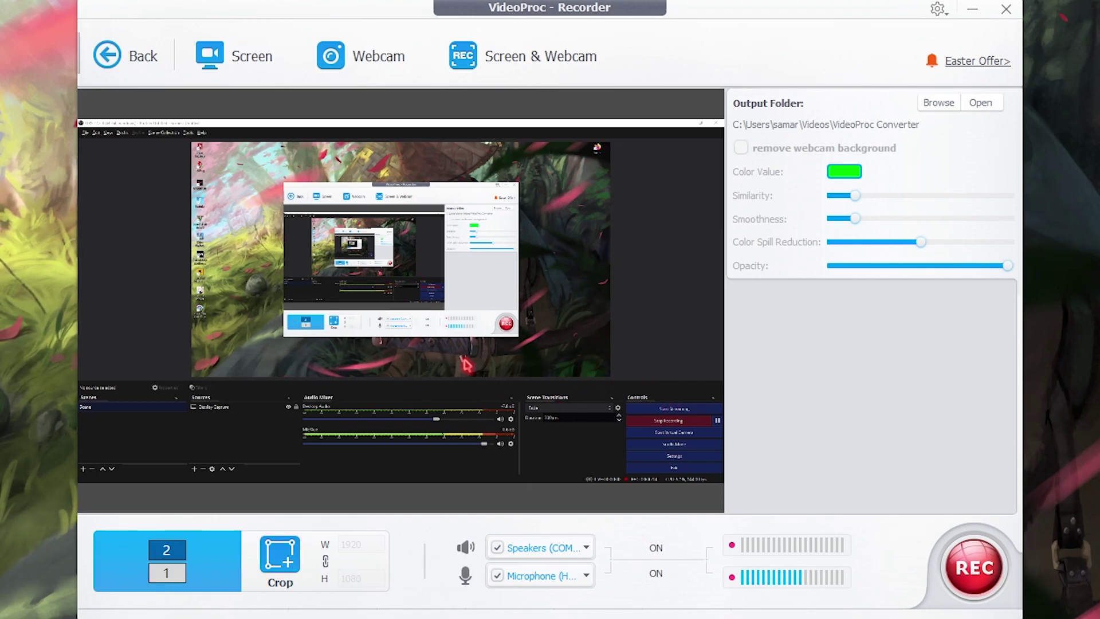
left_click(172, 578)
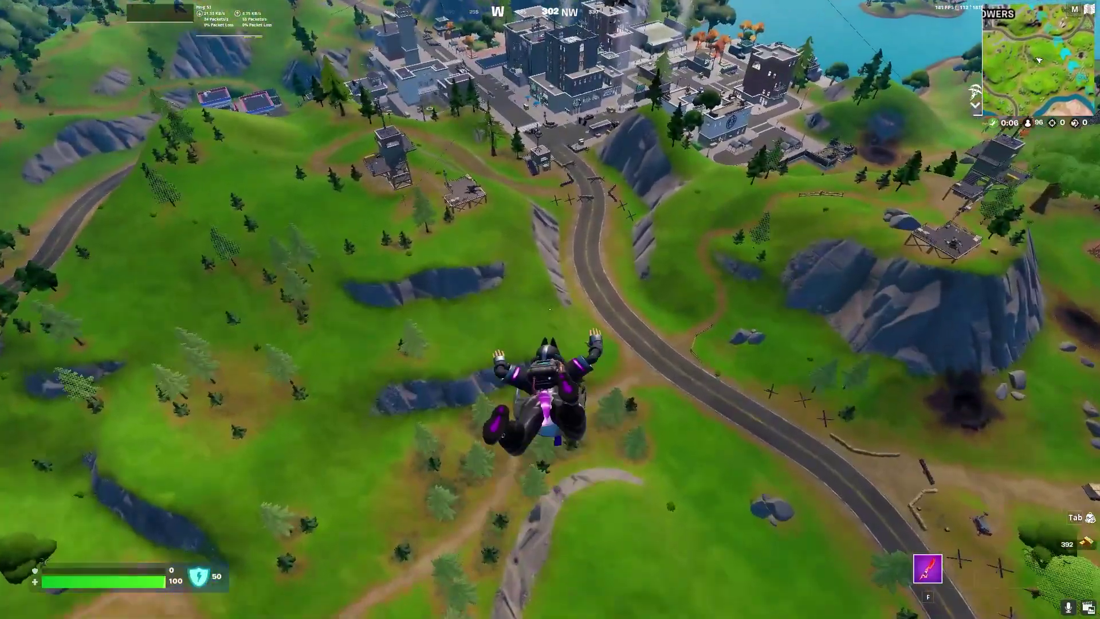
Step: Glide onto a Tilted Towers rooftop, grab the Ranger Assault Rifle and equip the Striker Pump Shotgun
key("space")
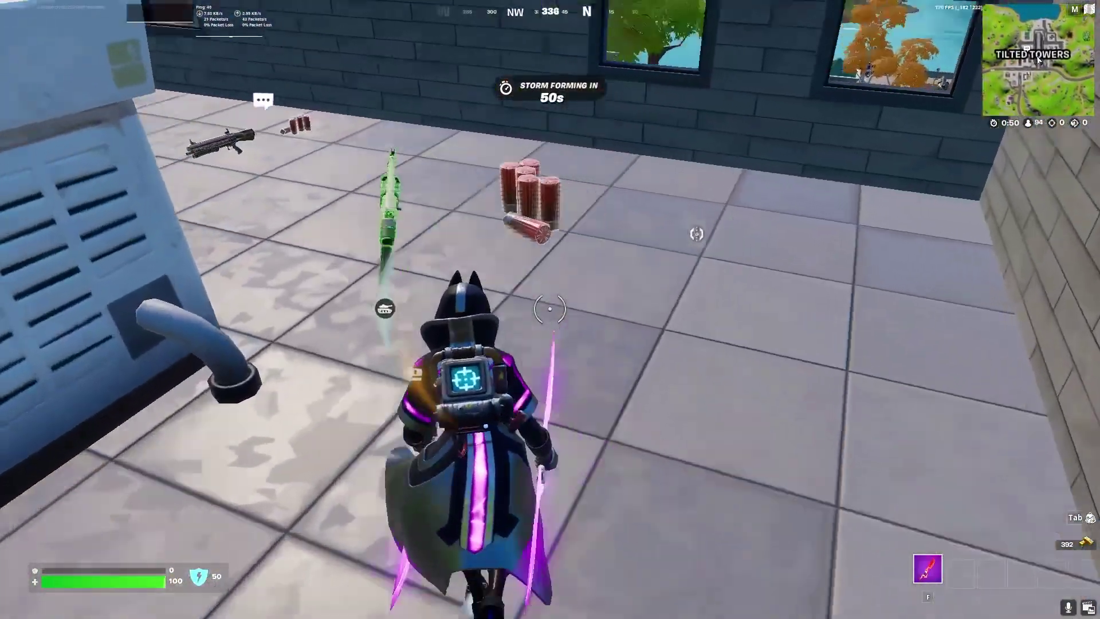
key("w")
key("e")
key("e")
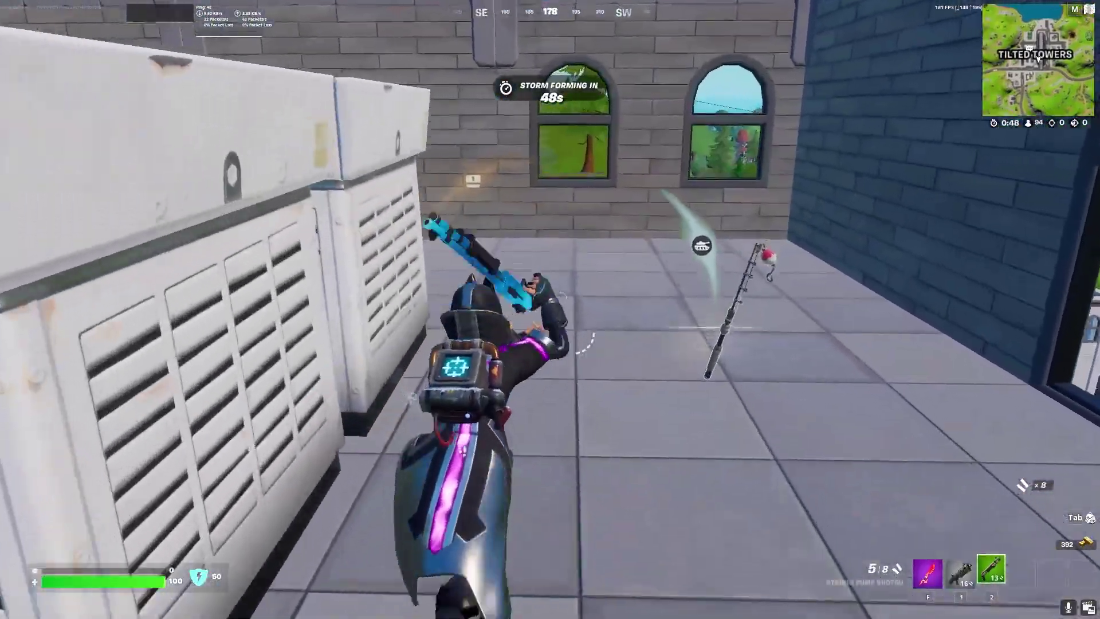
key("w")
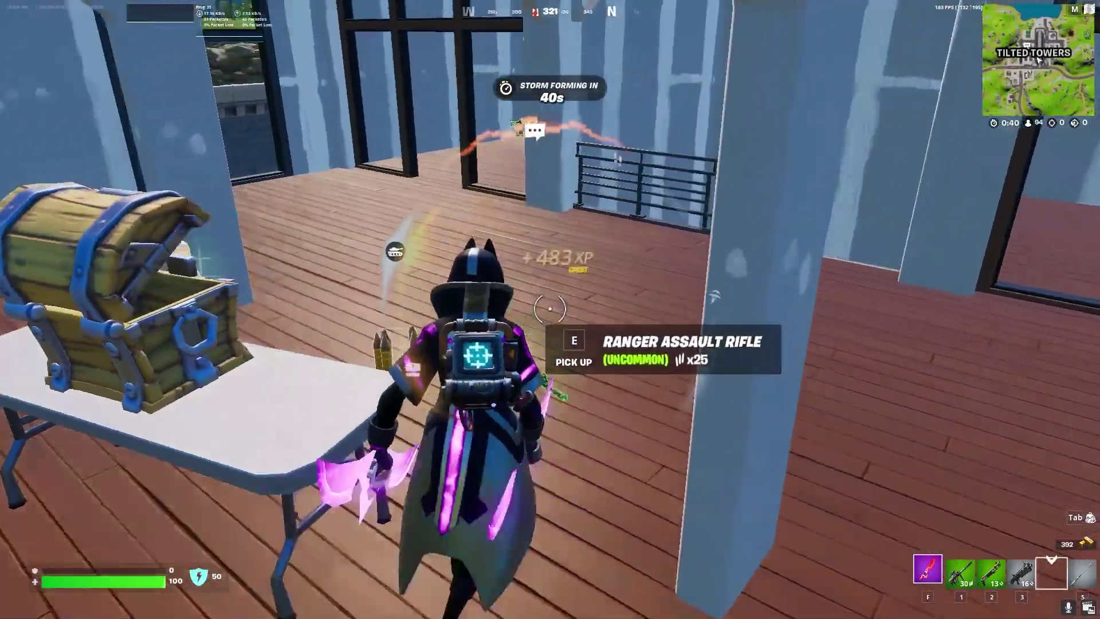
key("e")
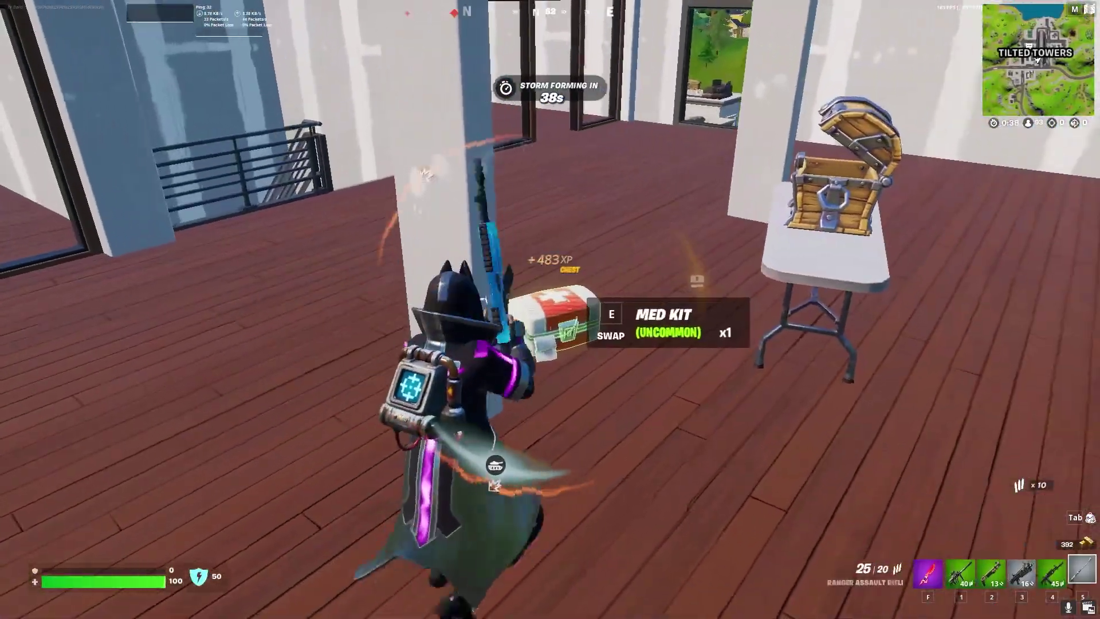
key("3")
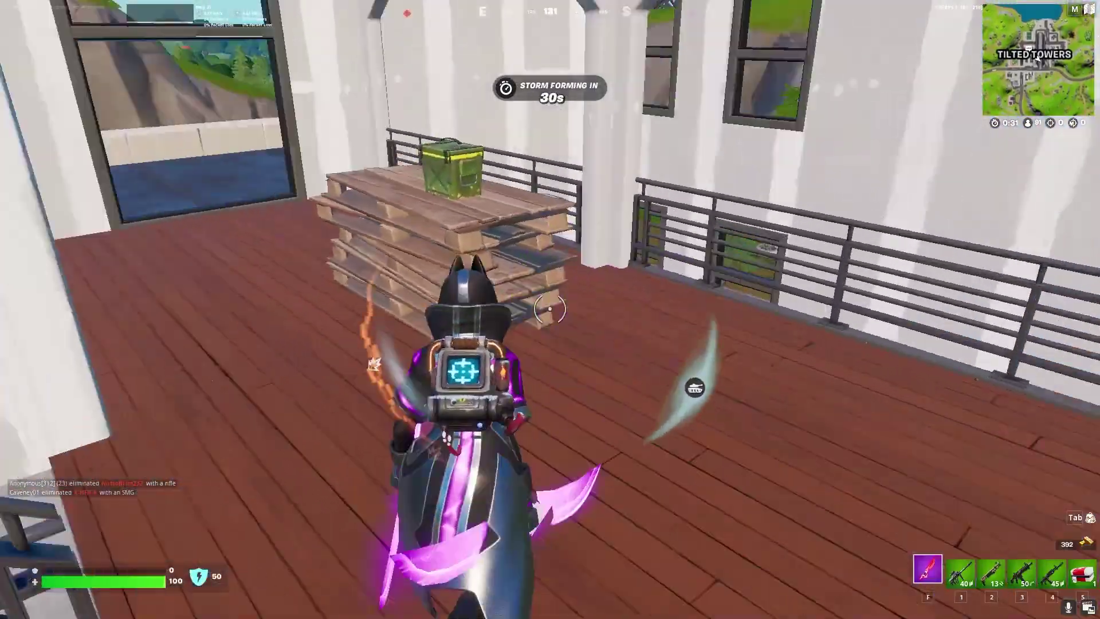
Step: Break wooden pallets for materials, run down the stairwell and search the chest for loot
left_click(550, 305)
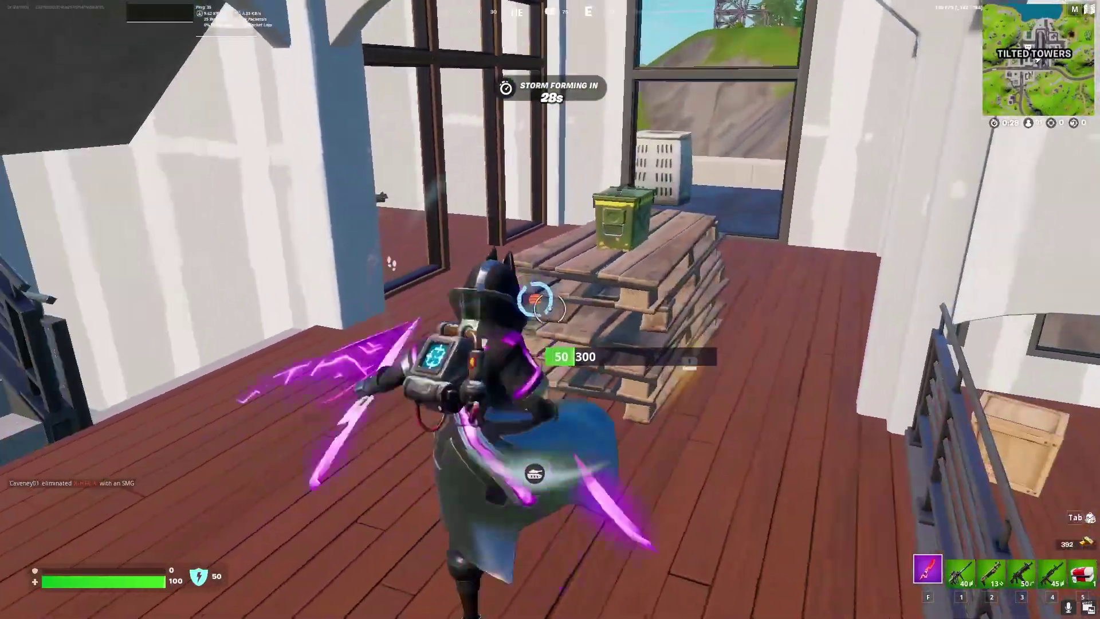
key("w")
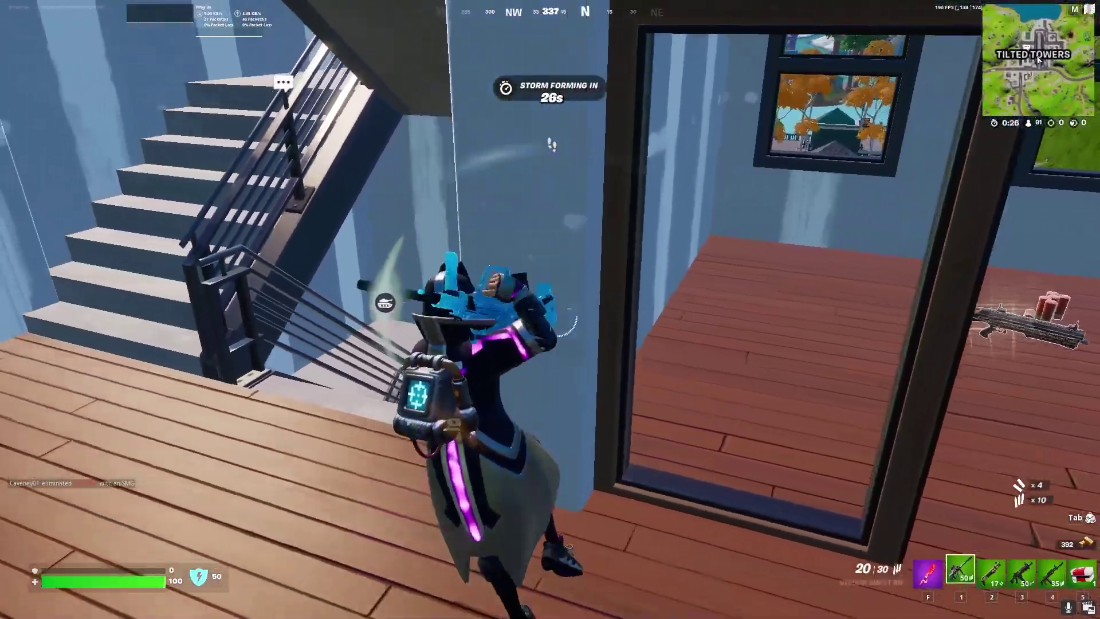
key("f")
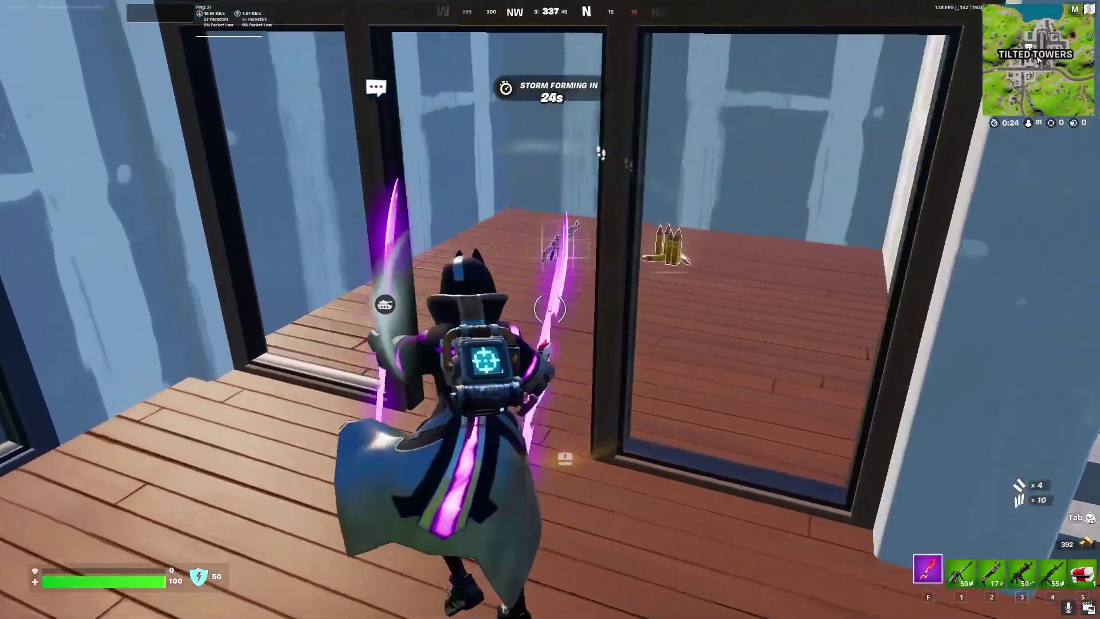
key("2")
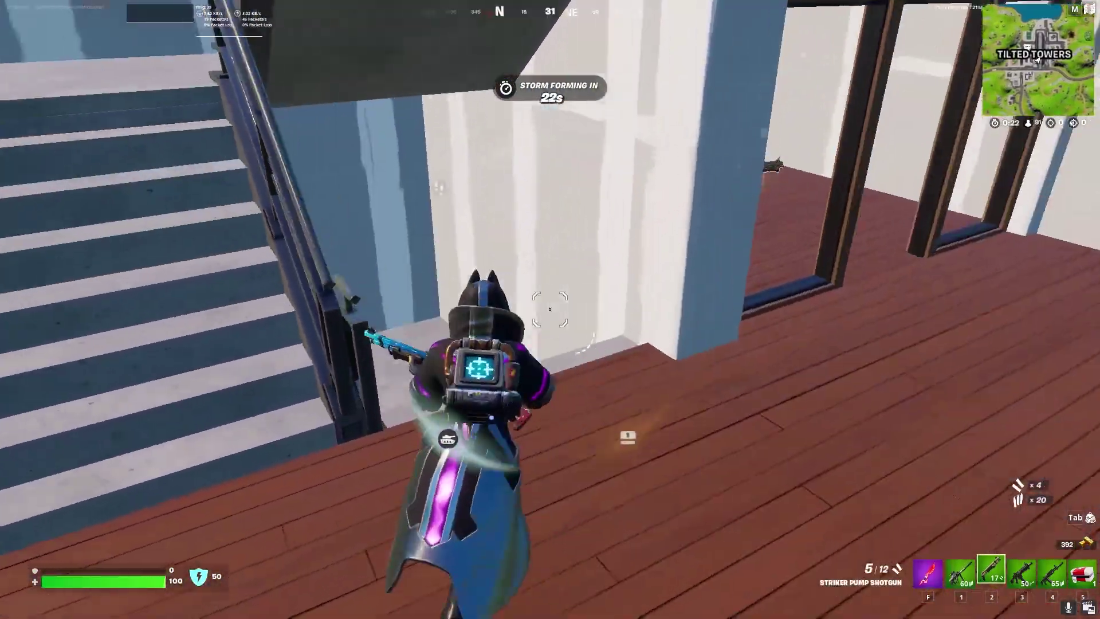
key("w")
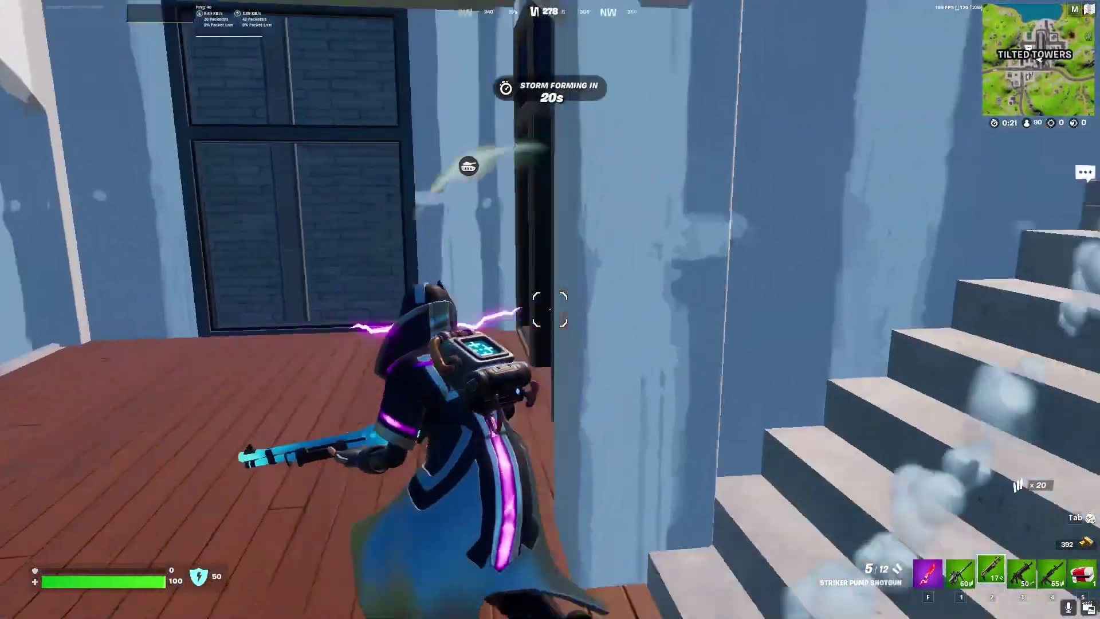
key("f")
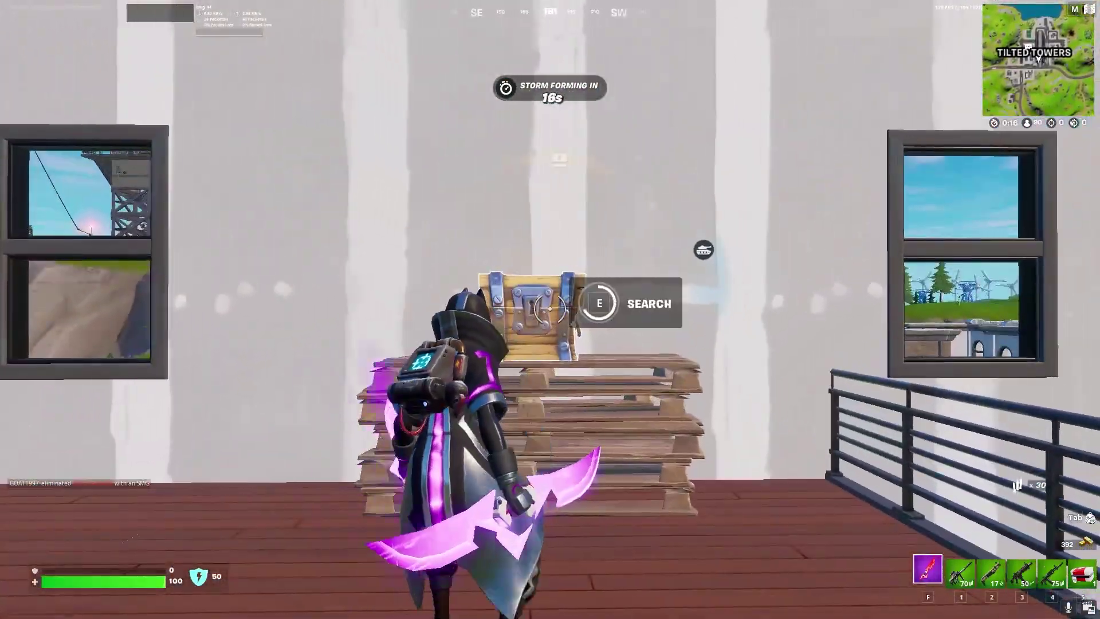
key("e")
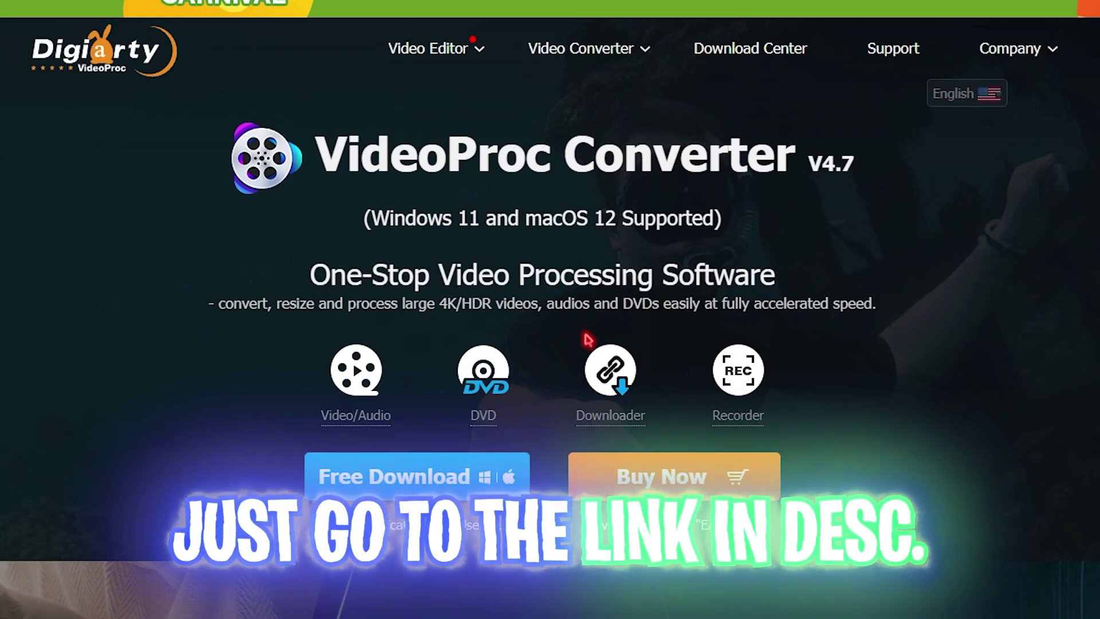
Step: Open the VideoProc Converter Buy Now page showing the $37.95 Lifetime License with the EASTER coupon
left_click(663, 487)
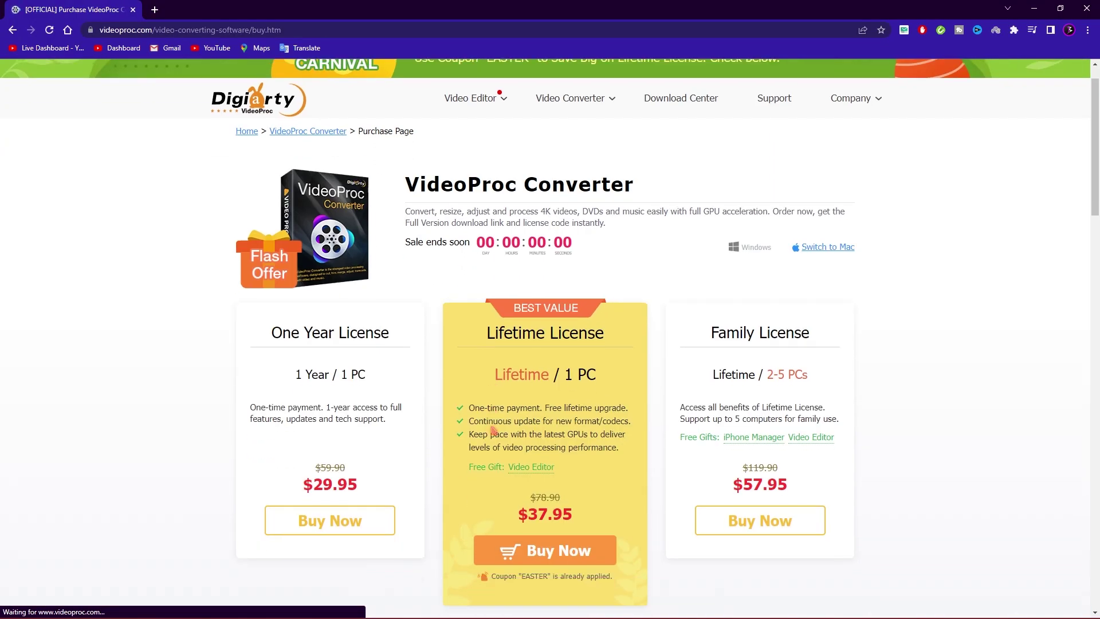
scroll(492, 430, "down", 2)
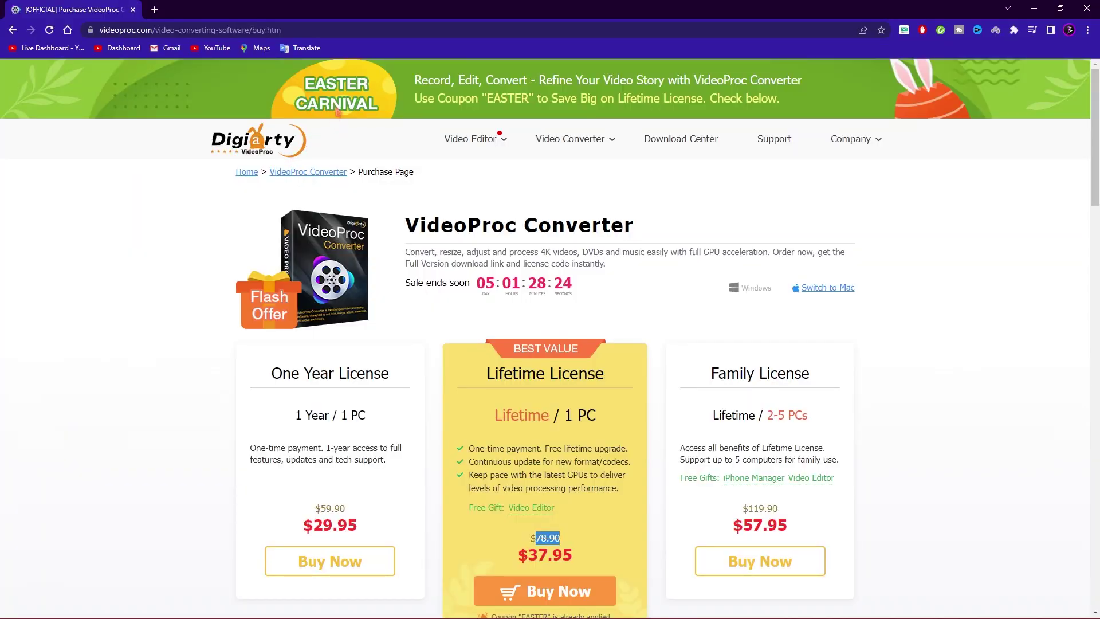
scroll(576, 458, "down", 2)
left_click_drag(573, 440, 524, 440)
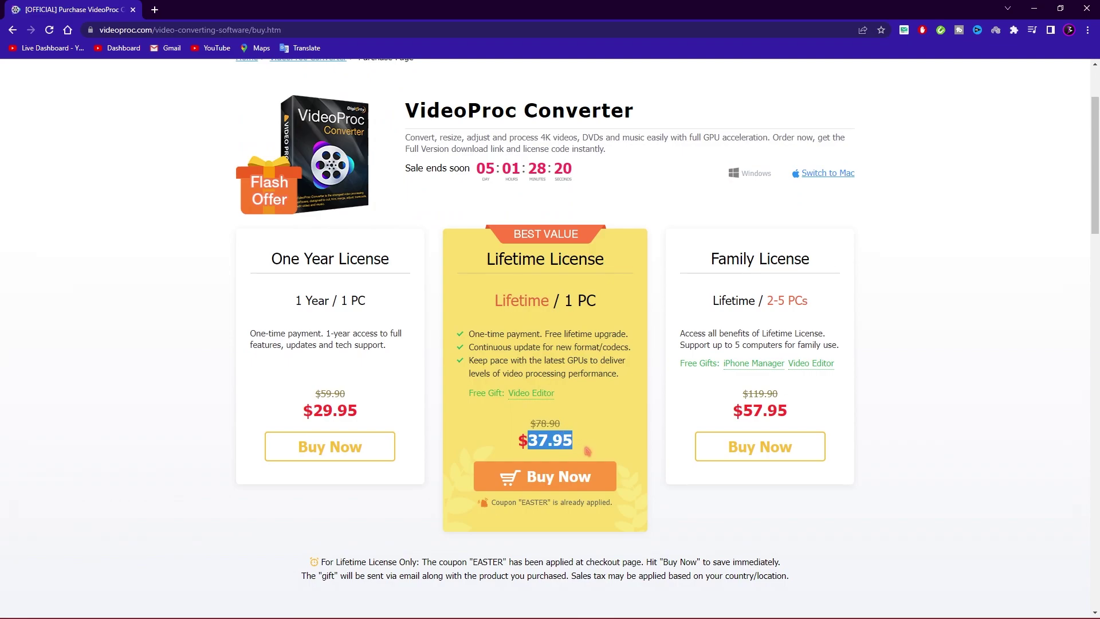
left_click(615, 432)
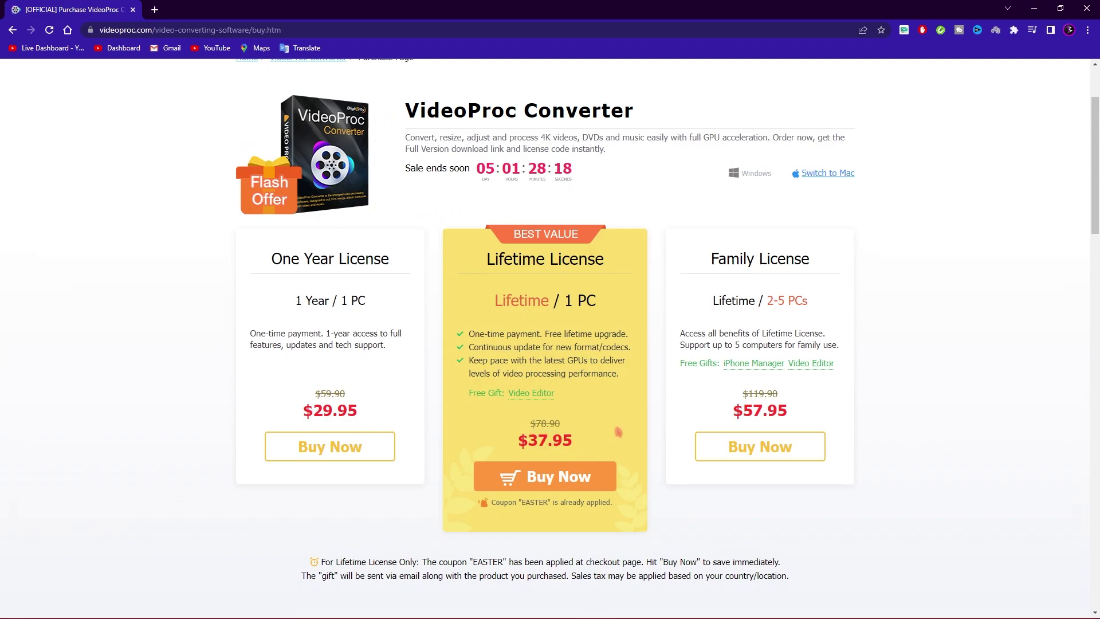